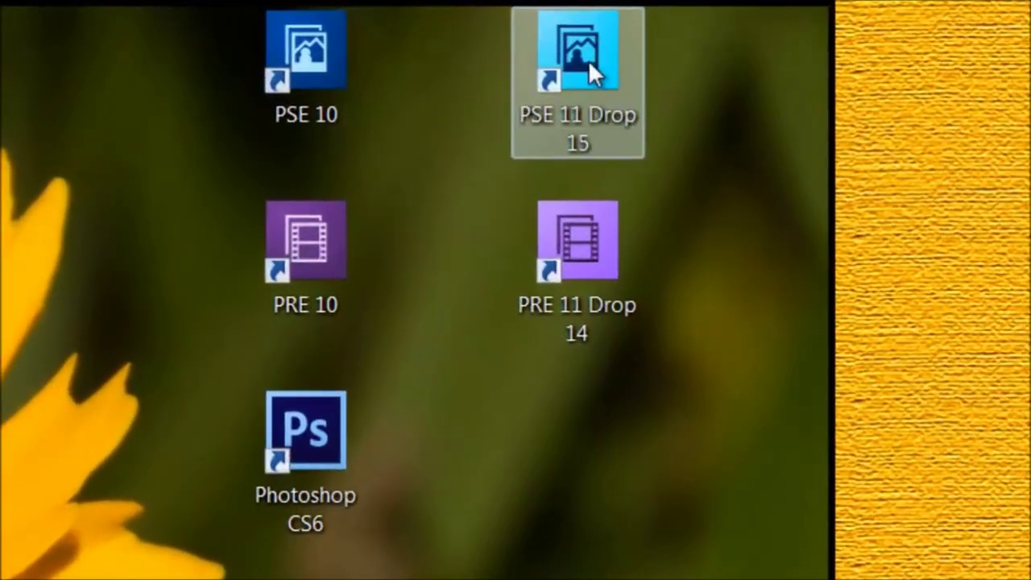
- Launch Photoshop Elements 11 from the desktop and open its Organizer workspace
{"action": "double_click", "coordinate": [588, 60]}
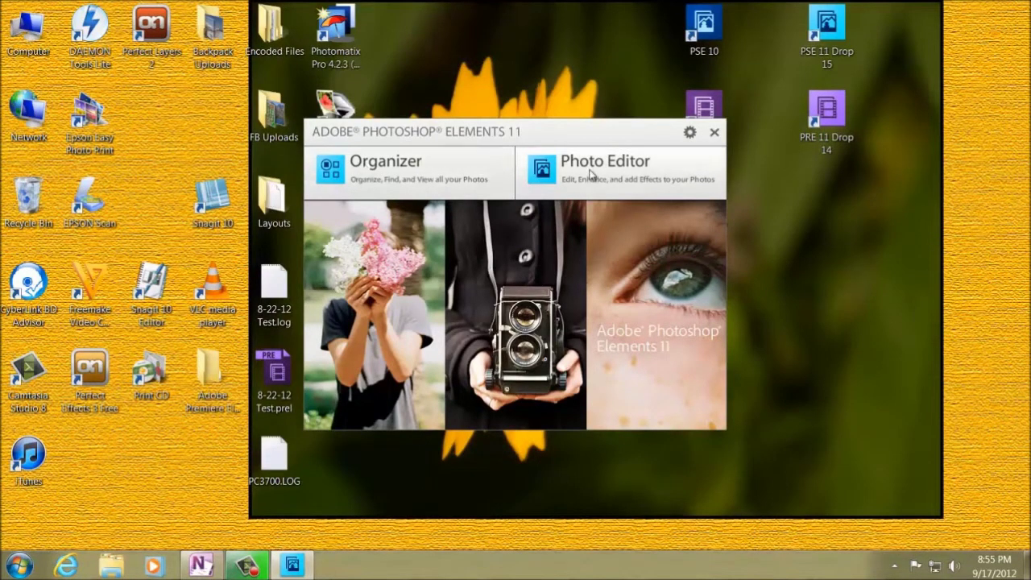
{"action": "left_click", "coordinate": [377, 166]}
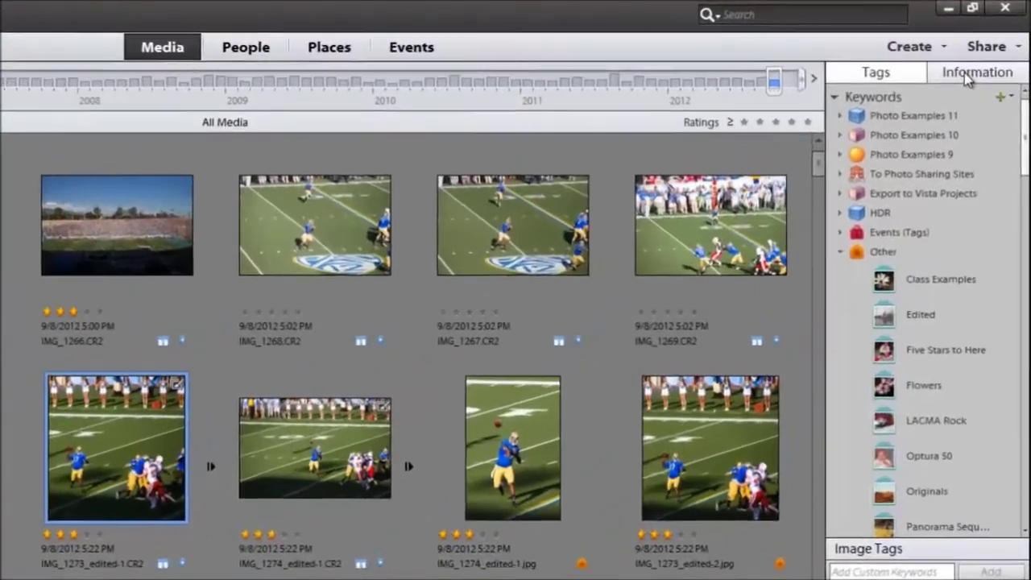
- Examine the complete metadata of the selected IMG_1273_edited-1.CR2 photo, from its file properties to its Camera Raw settings
{"action": "left_click", "coordinate": [969, 74]}
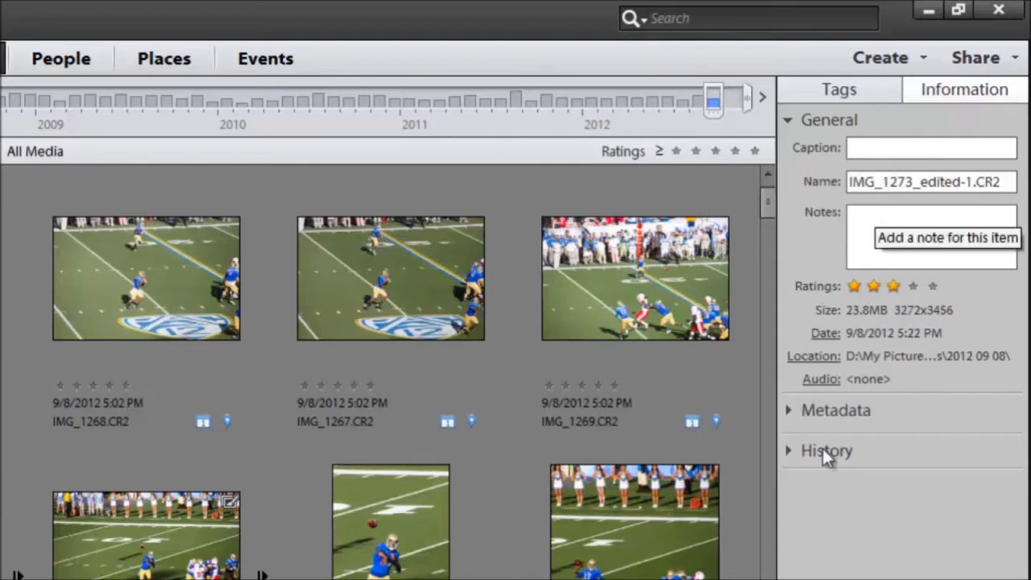
{"action": "left_click", "coordinate": [789, 411]}
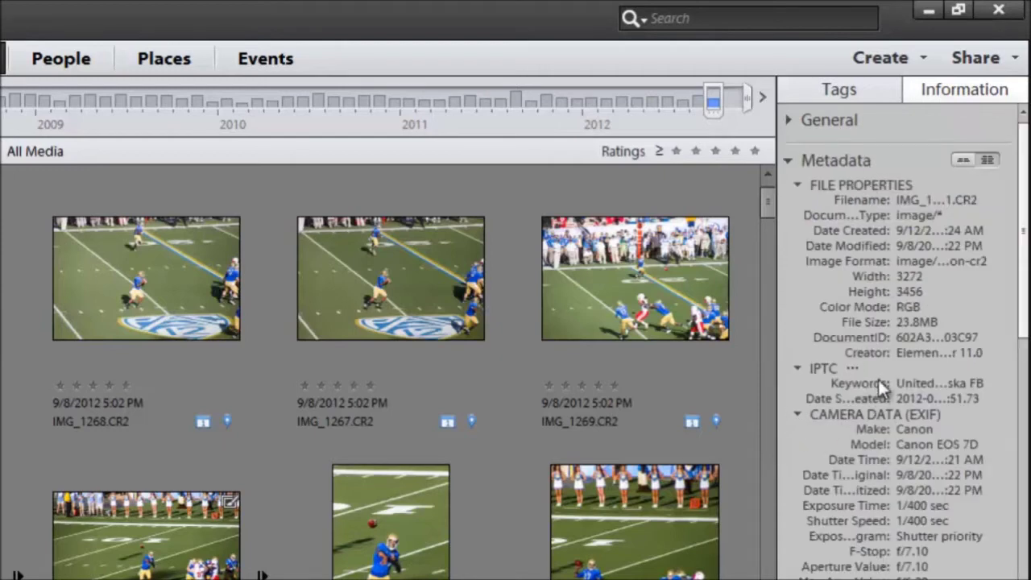
{"action": "scroll", "coordinate": [879, 391], "scroll_direction": "down", "scroll_amount": 3}
{"action": "scroll", "coordinate": [878, 390], "scroll_direction": "down", "scroll_amount": 8}
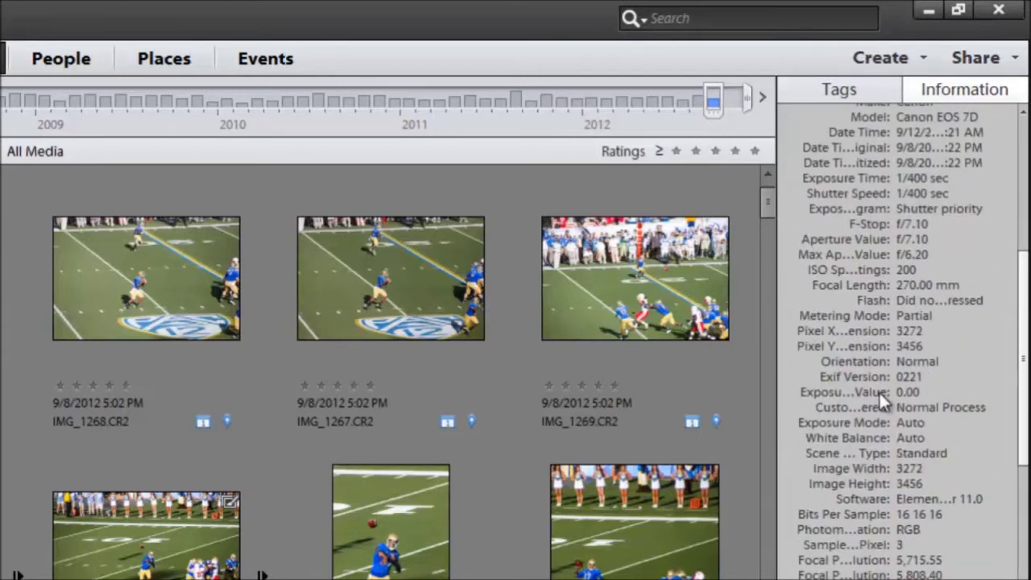
{"action": "scroll", "coordinate": [879, 390], "scroll_direction": "down", "scroll_amount": 2}
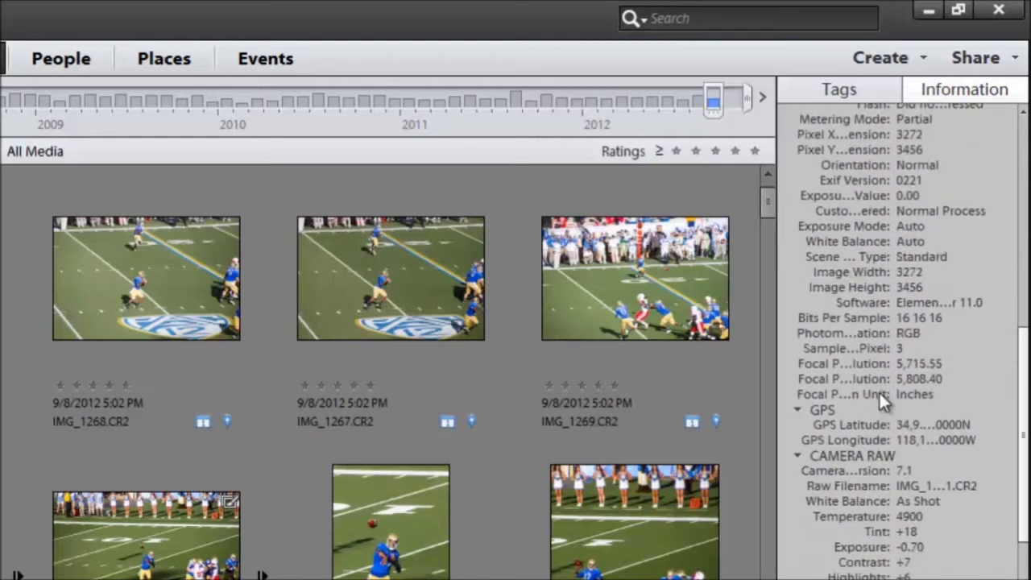
{"action": "scroll", "coordinate": [879, 390], "scroll_direction": "down", "scroll_amount": 7}
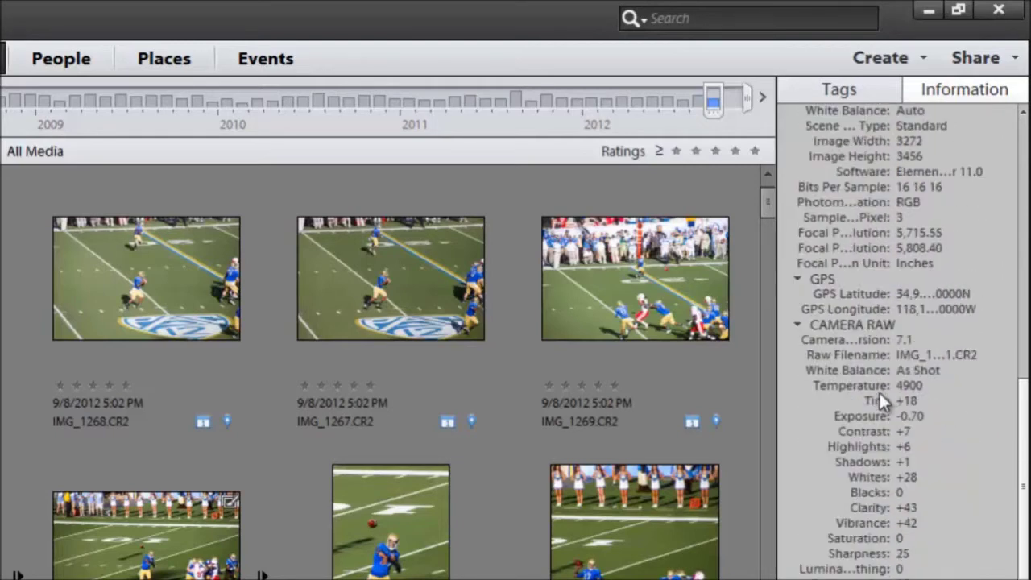
{"action": "scroll", "coordinate": [879, 390], "scroll_direction": "down", "scroll_amount": 1}
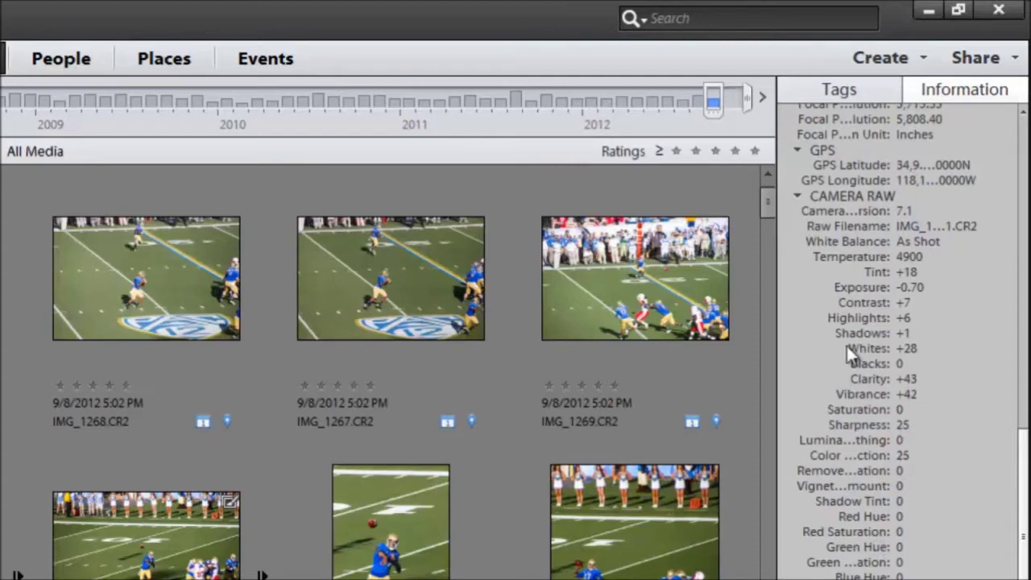
{"action": "scroll", "coordinate": [889, 379], "scroll_direction": "up", "scroll_amount": 10}
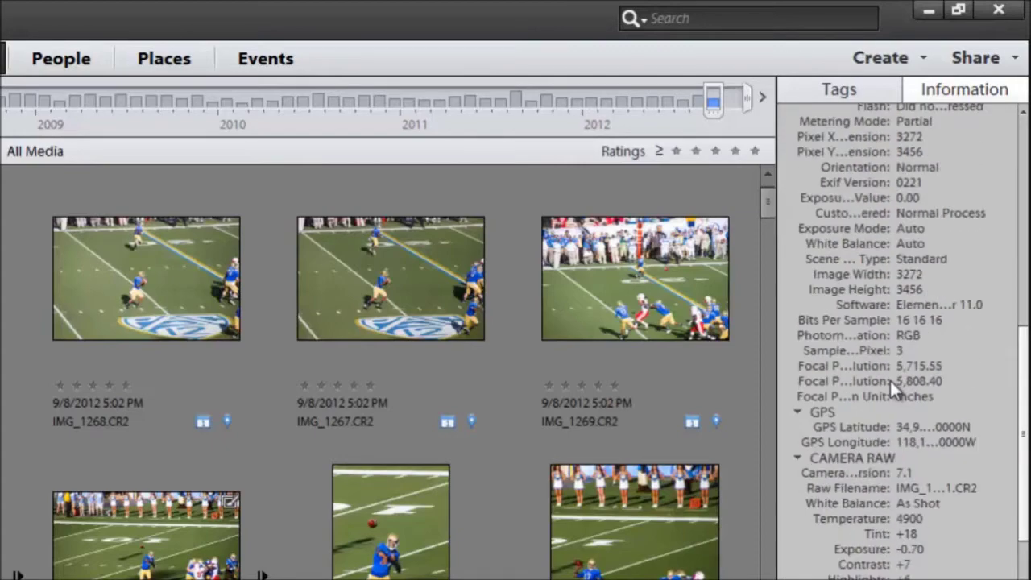
{"action": "scroll", "coordinate": [890, 381], "scroll_direction": "up", "scroll_amount": 5}
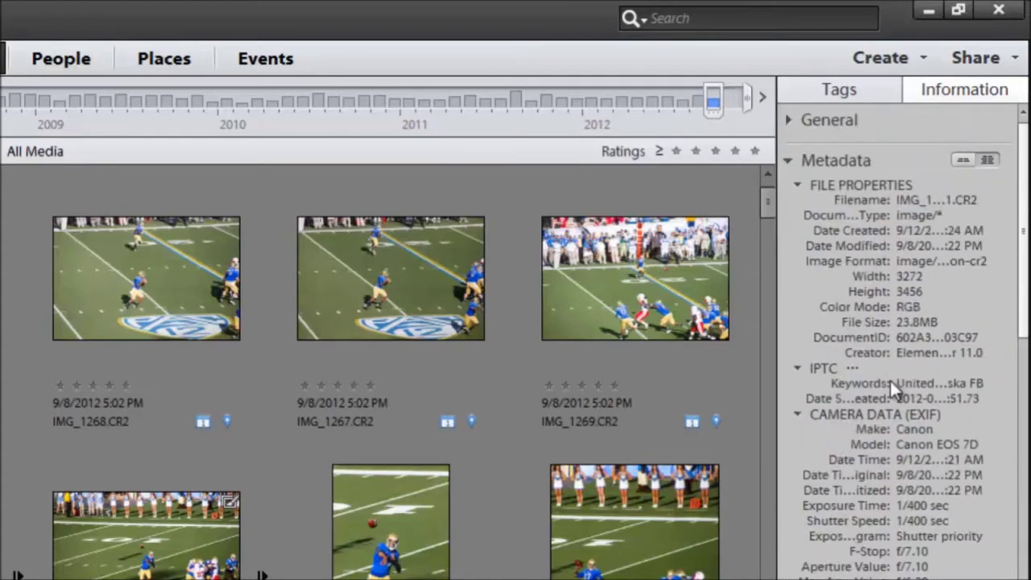
- Switch the photo's metadata to the brief view and look through the tags assigned to the image
{"action": "left_click", "coordinate": [960, 163]}
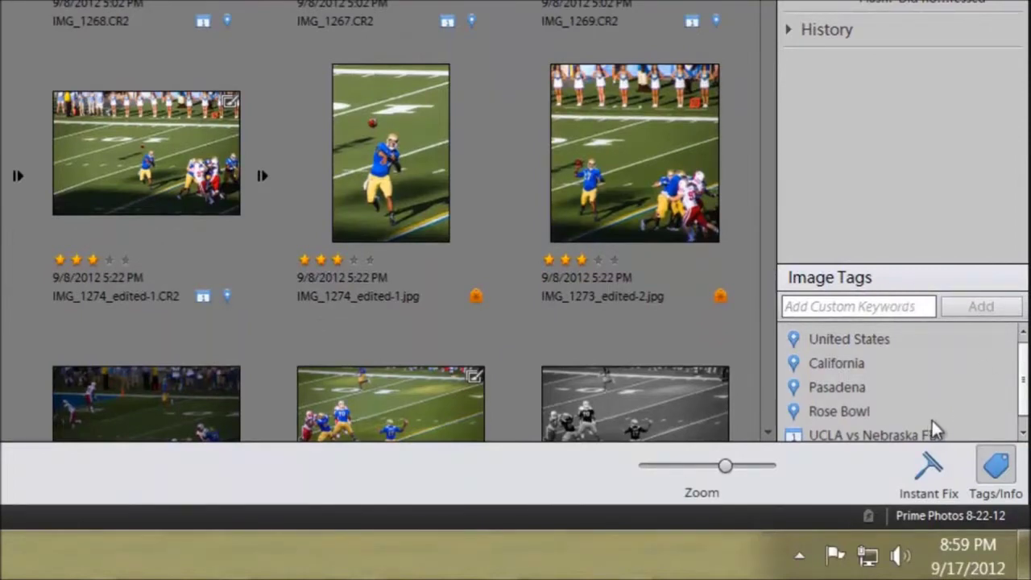
{"action": "scroll", "coordinate": [931, 422], "scroll_direction": "down", "scroll_amount": 1}
{"action": "scroll", "coordinate": [933, 416], "scroll_direction": "up", "scroll_amount": 1}
{"action": "scroll", "coordinate": [887, 376], "scroll_direction": "down", "scroll_amount": 1}
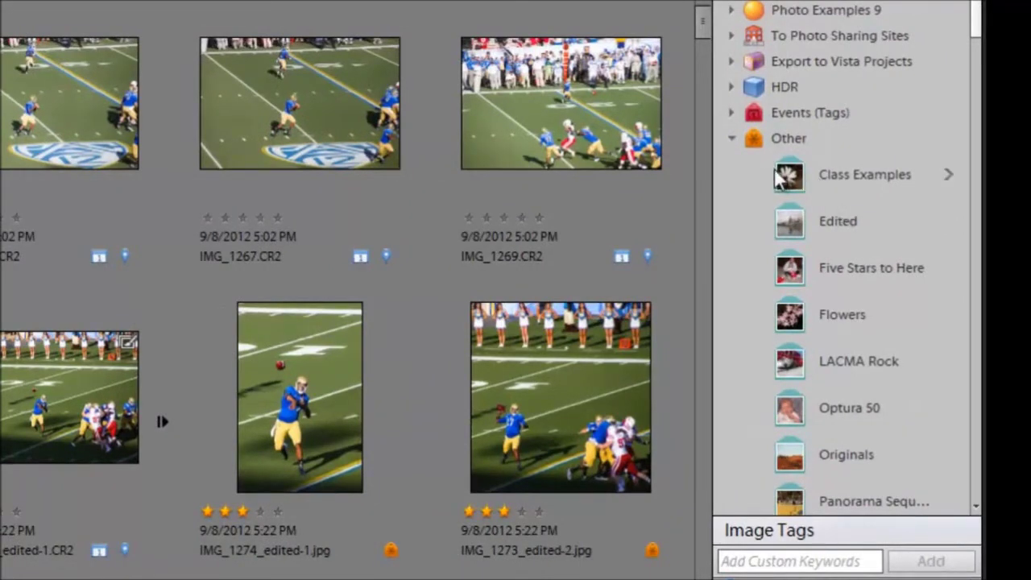
- Collapse the Other keyword category, then expand Events (Tags), look through its event tags and collapse it again
{"action": "left_click", "coordinate": [733, 137]}
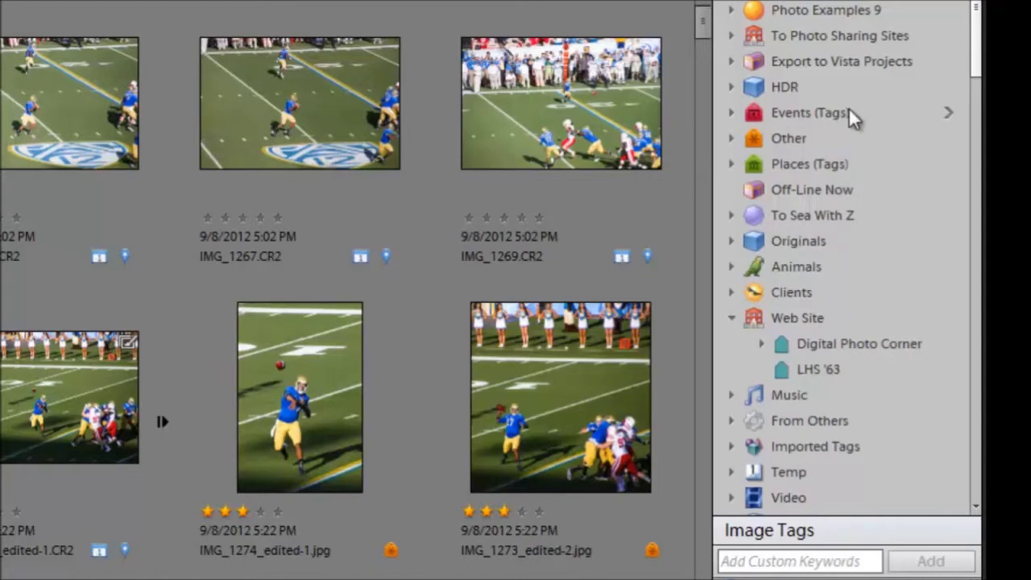
{"action": "left_click", "coordinate": [732, 113]}
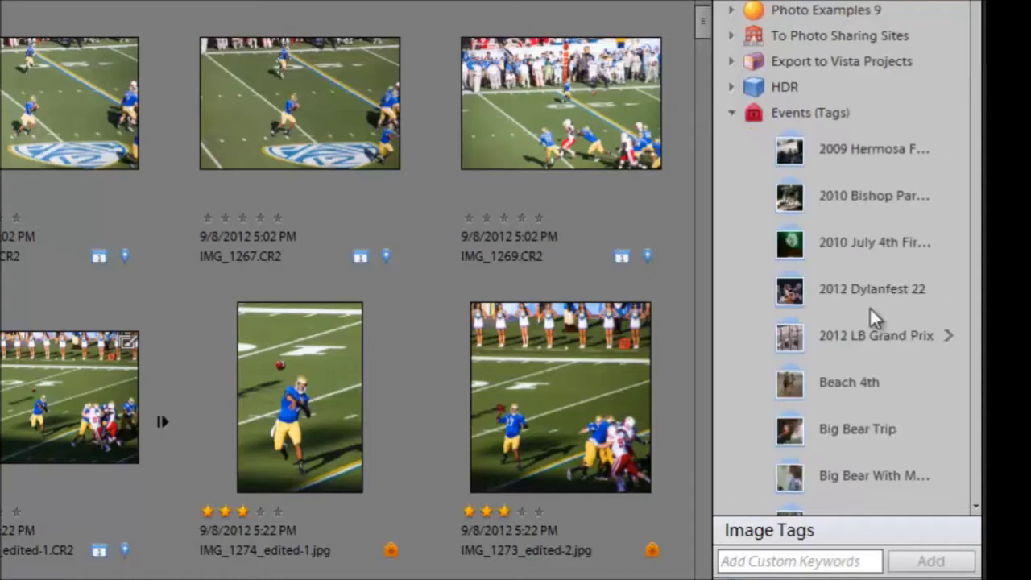
{"action": "scroll", "coordinate": [854, 338], "scroll_direction": "down", "scroll_amount": 1}
{"action": "scroll", "coordinate": [837, 360], "scroll_direction": "down", "scroll_amount": 3}
{"action": "scroll", "coordinate": [840, 353], "scroll_direction": "up", "scroll_amount": 4}
{"action": "scroll", "coordinate": [846, 217], "scroll_direction": "down", "scroll_amount": 2}
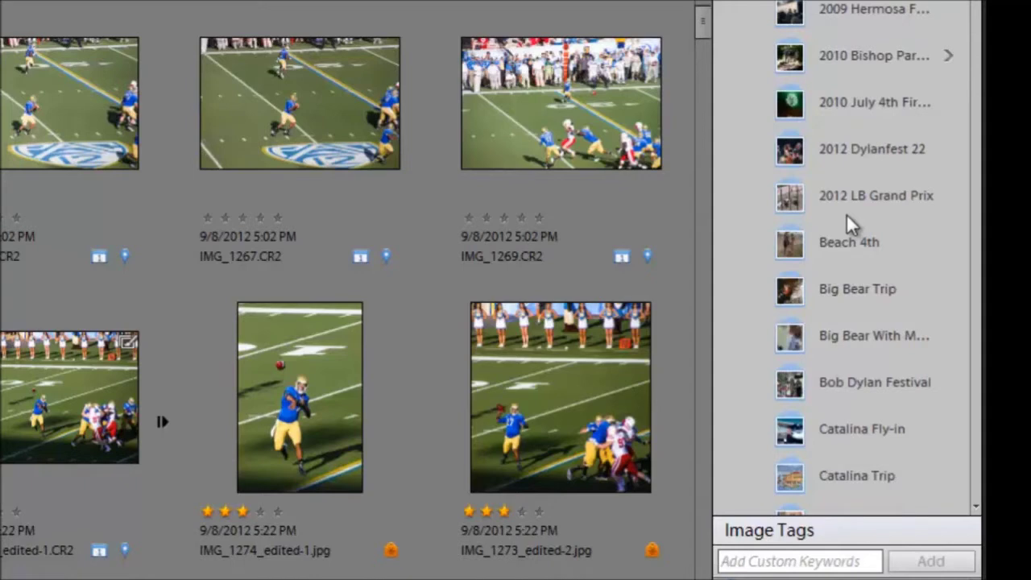
{"action": "scroll", "coordinate": [846, 214], "scroll_direction": "down", "scroll_amount": 3}
{"action": "scroll", "coordinate": [846, 213], "scroll_direction": "down", "scroll_amount": 4}
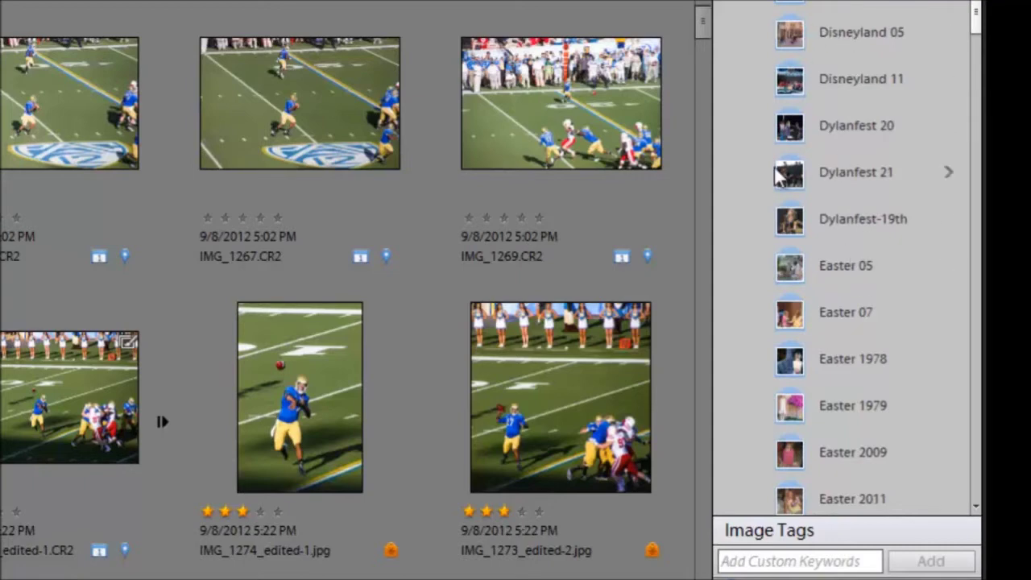
{"action": "scroll", "coordinate": [732, 46], "scroll_direction": "up", "scroll_amount": 6}
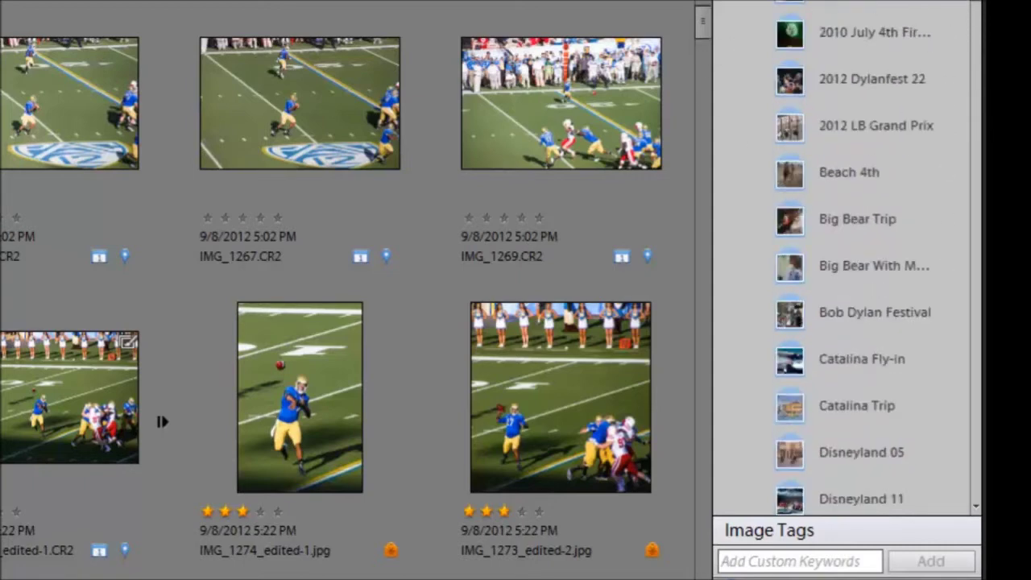
{"action": "scroll", "coordinate": [881, 8], "scroll_direction": "up", "scroll_amount": 2}
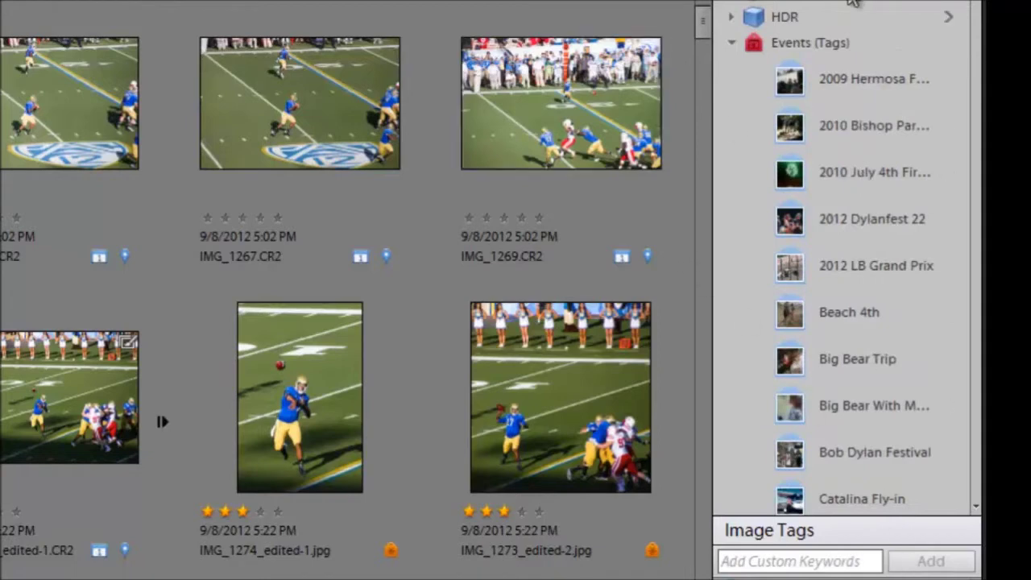
{"action": "left_click", "coordinate": [731, 43]}
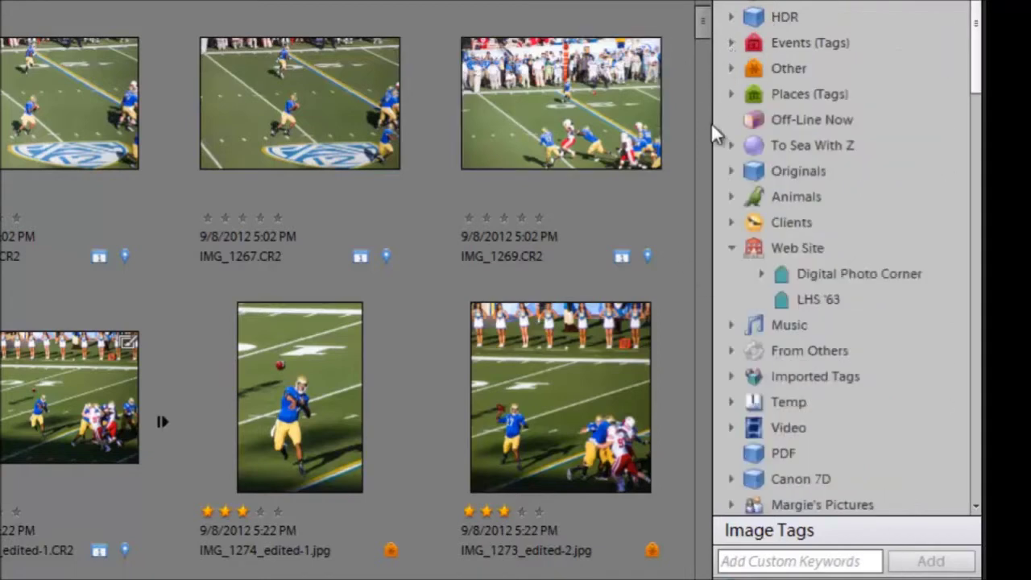
- Expand the Places (Tags) keyword category, look through its place tags and collapse it again
{"action": "scroll", "coordinate": [747, 81], "scroll_direction": "down", "scroll_amount": 3}
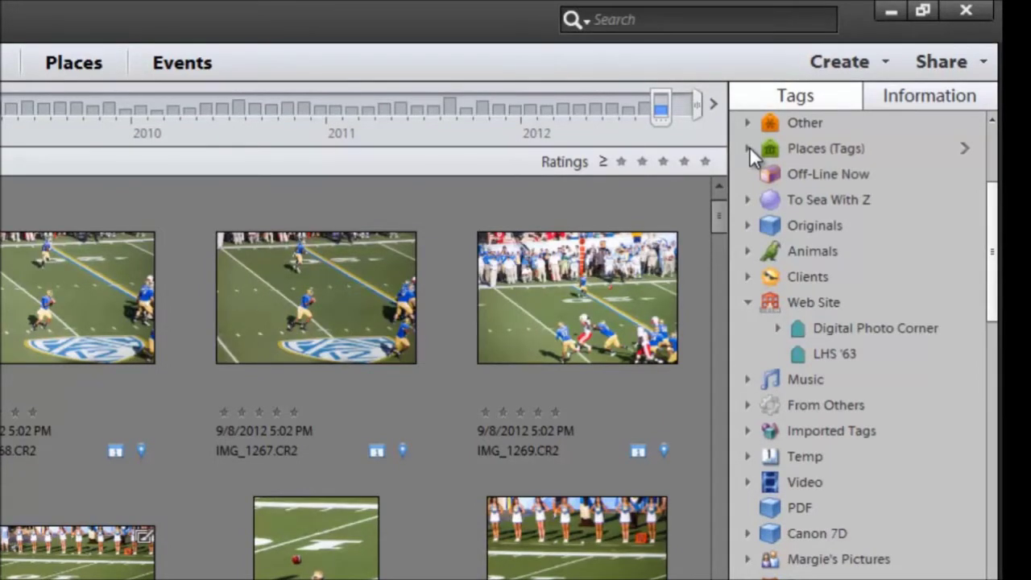
{"action": "left_click", "coordinate": [747, 149]}
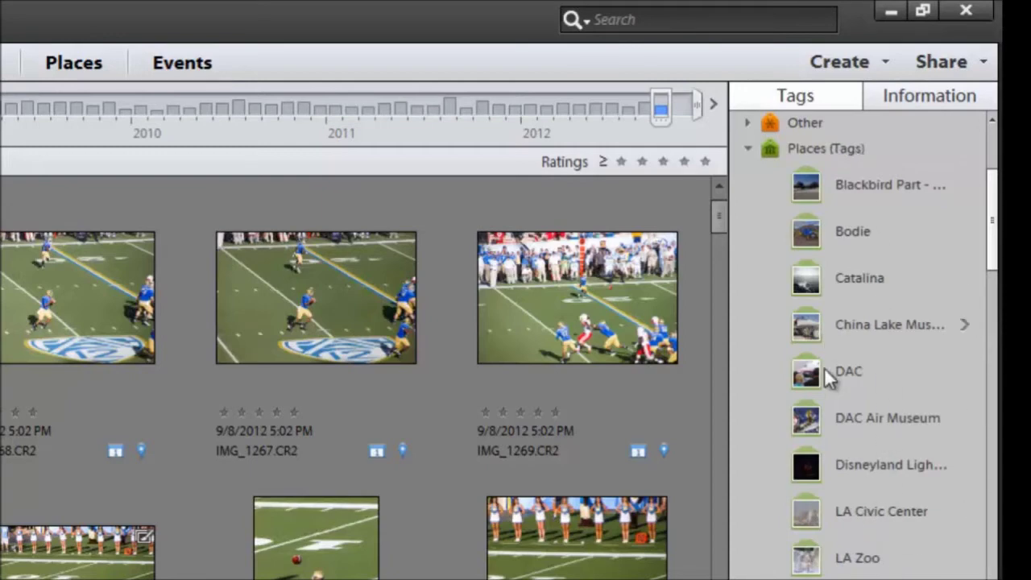
{"action": "scroll", "coordinate": [826, 387], "scroll_direction": "down", "scroll_amount": 4}
{"action": "scroll", "coordinate": [881, 487], "scroll_direction": "up", "scroll_amount": 5}
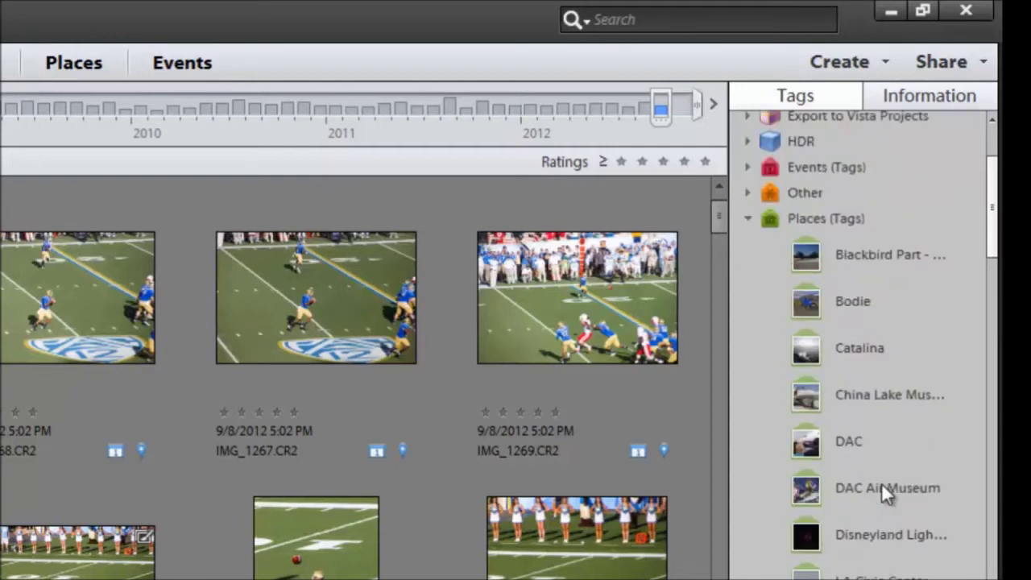
{"action": "left_click", "coordinate": [747, 220]}
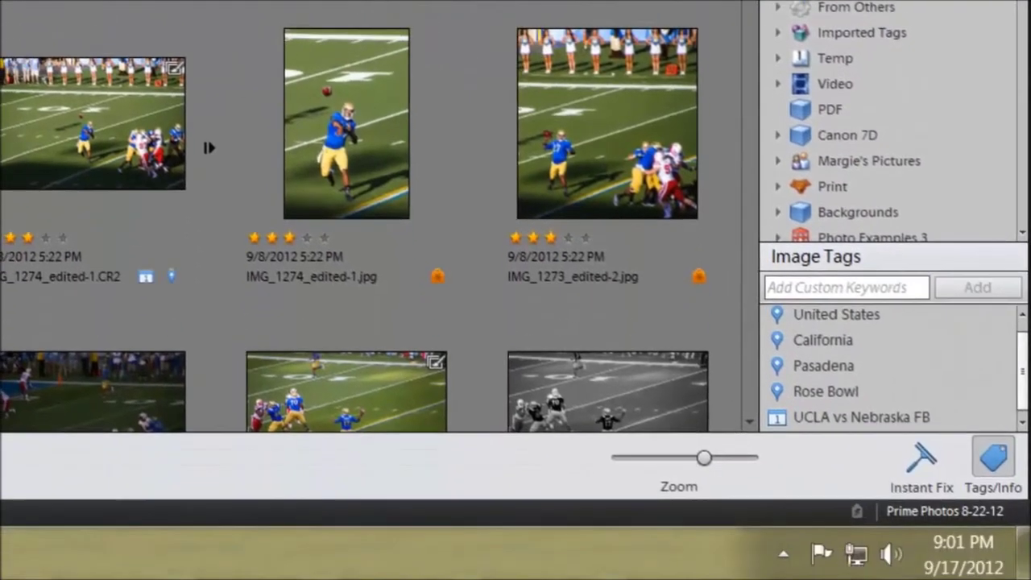
- Expand People Tags below the keywords and look through the people in its Family and Friends groups
{"action": "scroll", "coordinate": [886, 121], "scroll_direction": "up", "scroll_amount": 10}
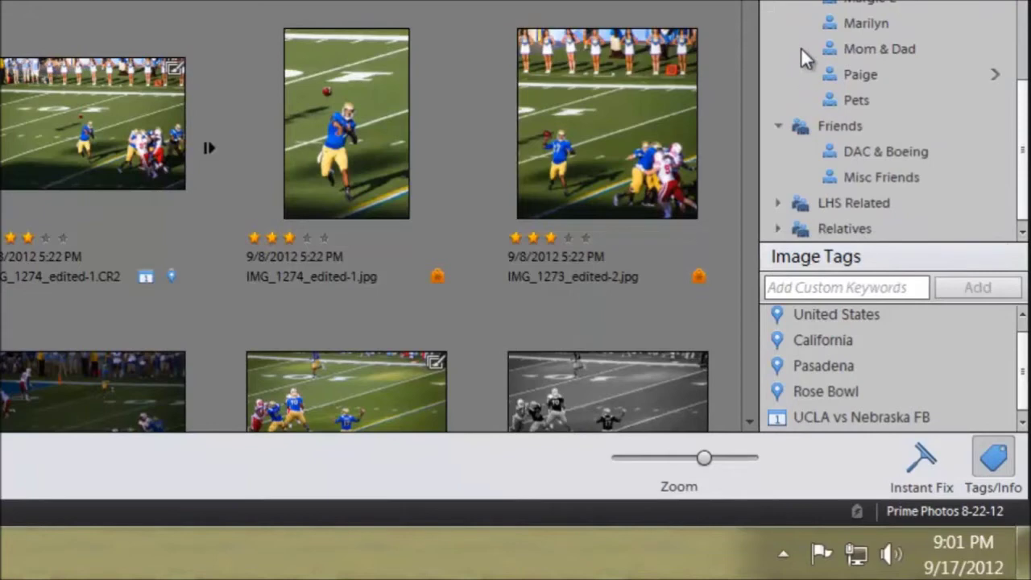
{"action": "scroll", "coordinate": [885, 121], "scroll_direction": "up", "scroll_amount": 5}
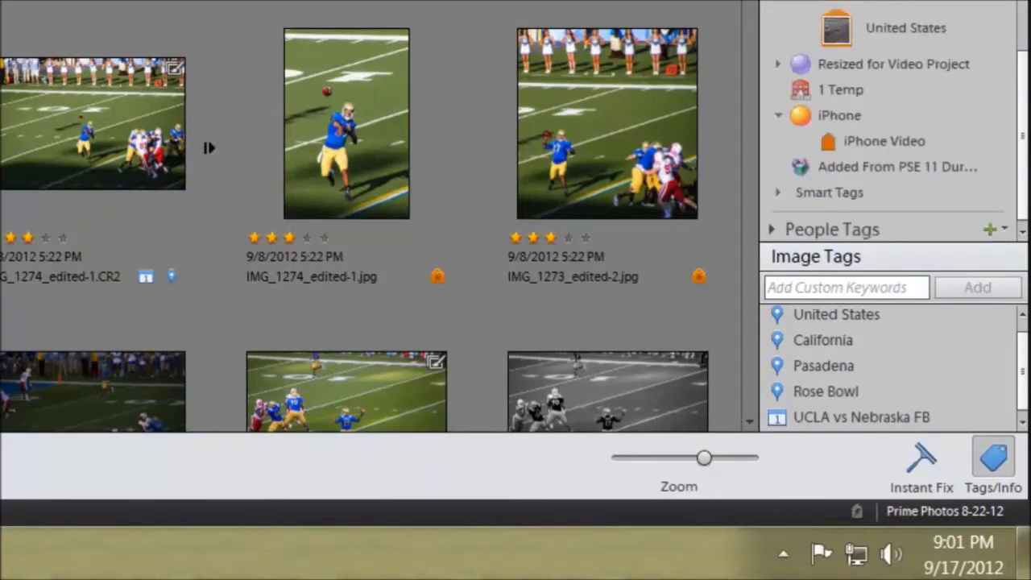
{"action": "left_click", "coordinate": [772, 228]}
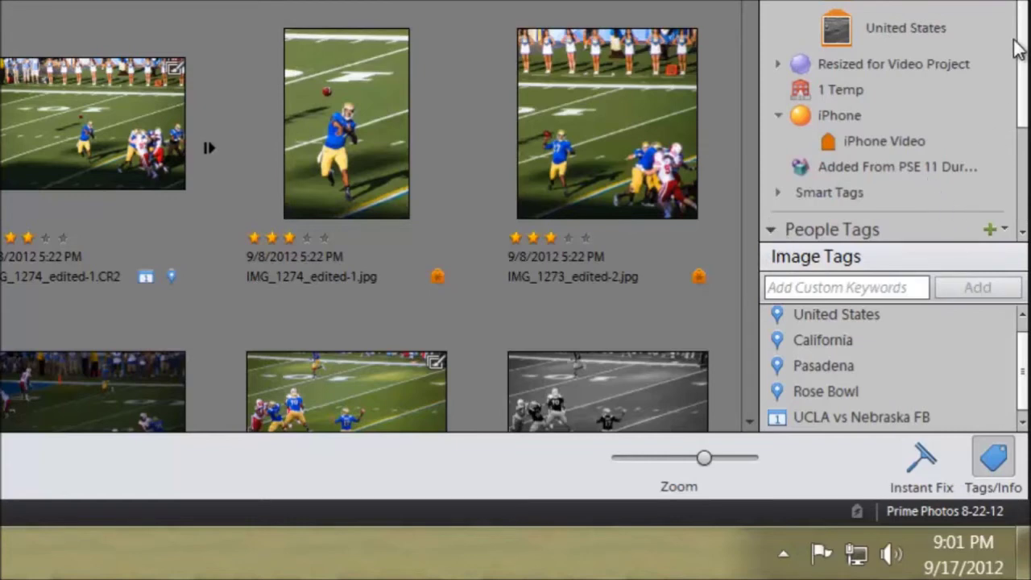
{"action": "scroll", "coordinate": [1022, 49], "scroll_direction": "down", "scroll_amount": 5}
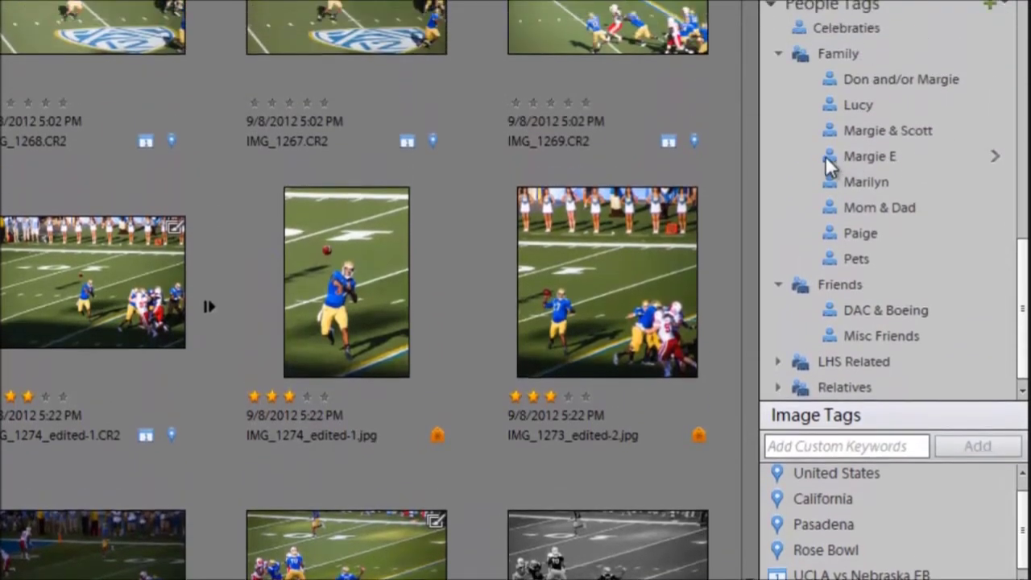
- Filter the media by the fourth person tag in the Family group and look through the matching photos
{"action": "left_click", "coordinate": [825, 156]}
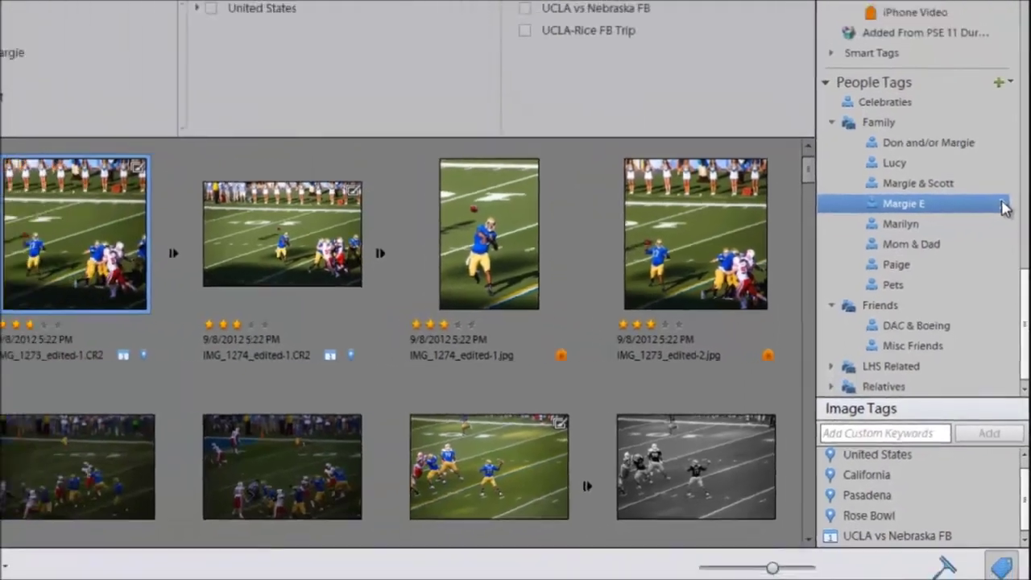
{"action": "left_click", "coordinate": [998, 161]}
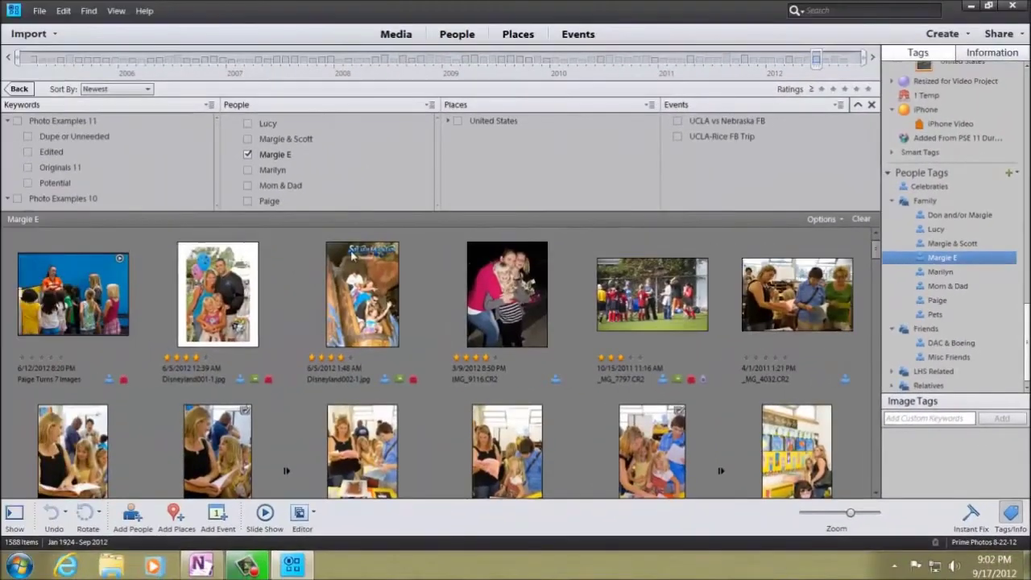
{"action": "scroll", "coordinate": [427, 375], "scroll_direction": "down", "scroll_amount": 10}
{"action": "scroll", "coordinate": [428, 374], "scroll_direction": "down", "scroll_amount": 6}
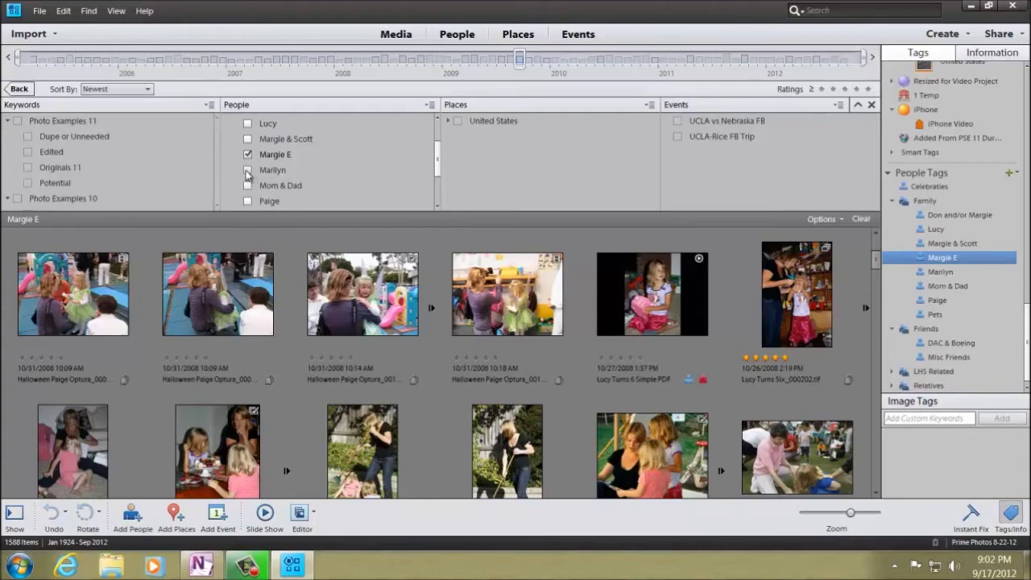
- Add the fifth person in the Family group to the people filter and browse the photos tagged with both
{"action": "left_click", "coordinate": [247, 170]}
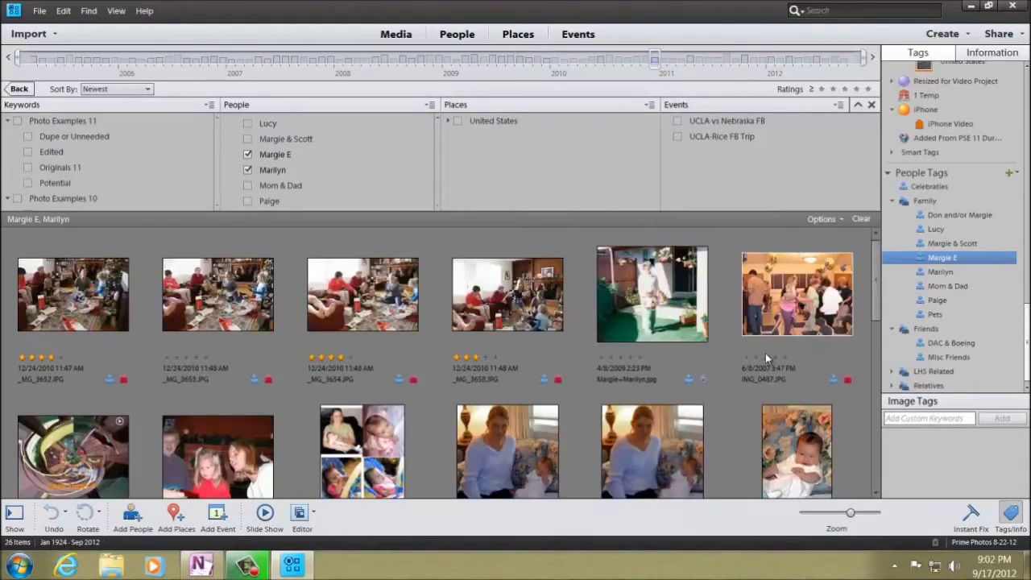
{"action": "scroll", "coordinate": [761, 355], "scroll_direction": "down", "scroll_amount": 5}
{"action": "scroll", "coordinate": [757, 357], "scroll_direction": "up", "scroll_amount": 5}
{"action": "scroll", "coordinate": [757, 357], "scroll_direction": "down", "scroll_amount": 5}
{"action": "scroll", "coordinate": [757, 356], "scroll_direction": "up", "scroll_amount": 5}
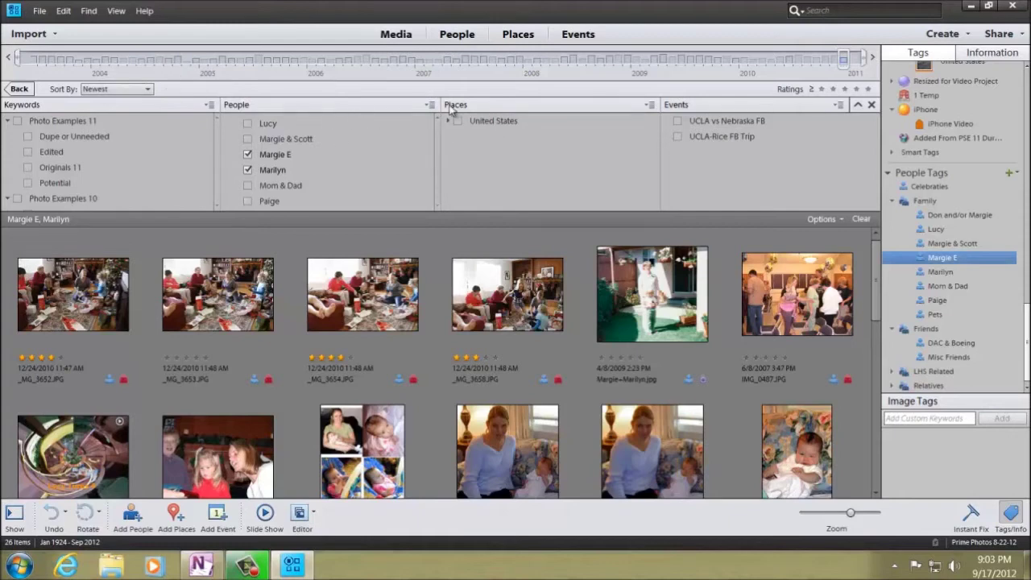
- Leave the people search by returning to all media, and select one photo in the grid
{"action": "left_click", "coordinate": [396, 37]}
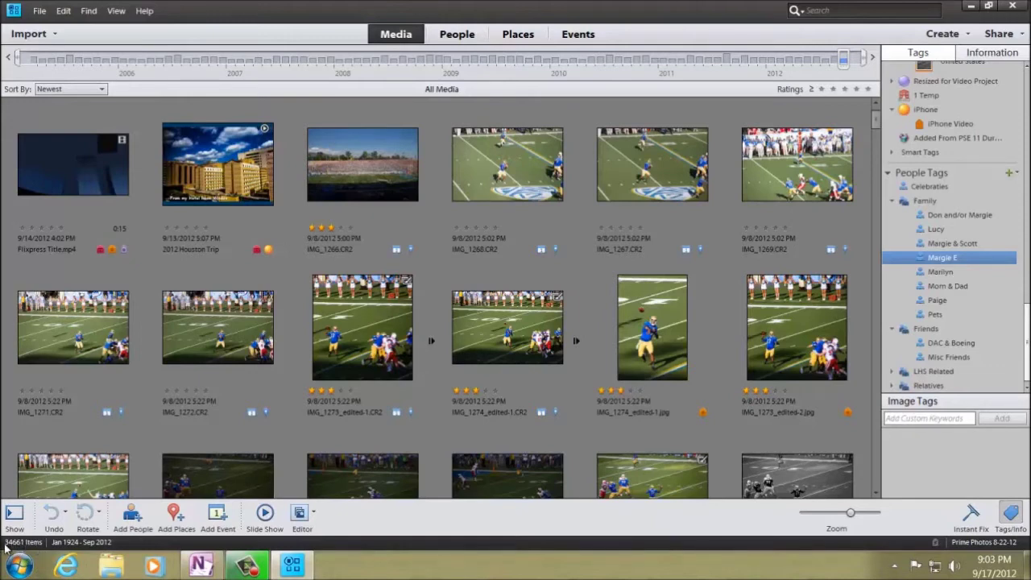
{"action": "mouse_move", "coordinate": [876, 122]}
{"action": "left_mouse_down"}
{"action": "mouse_move", "coordinate": [877, 260]}
{"action": "mouse_move", "coordinate": [876, 117]}
{"action": "left_mouse_up"}
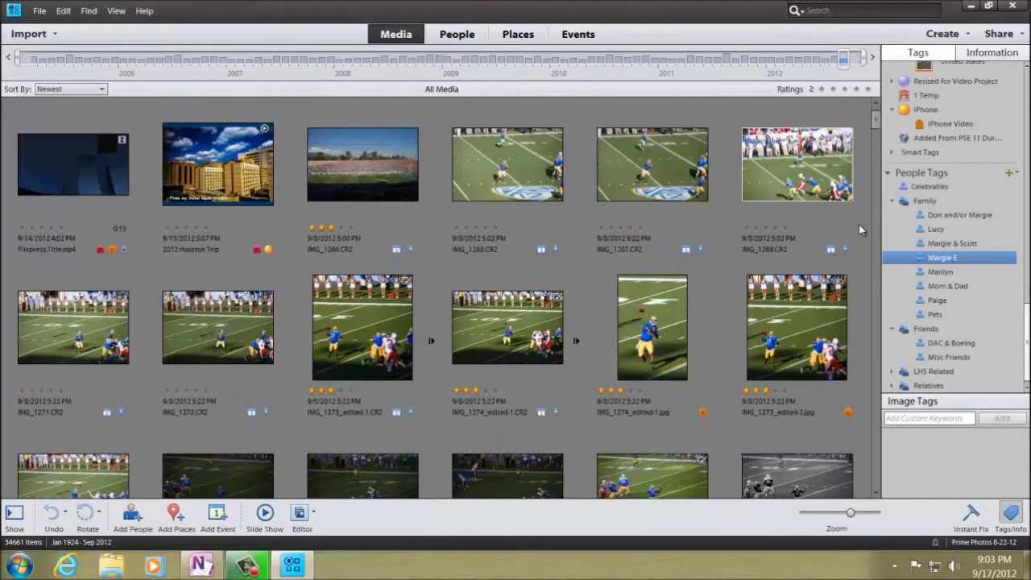
{"action": "key", "text": "Right"}
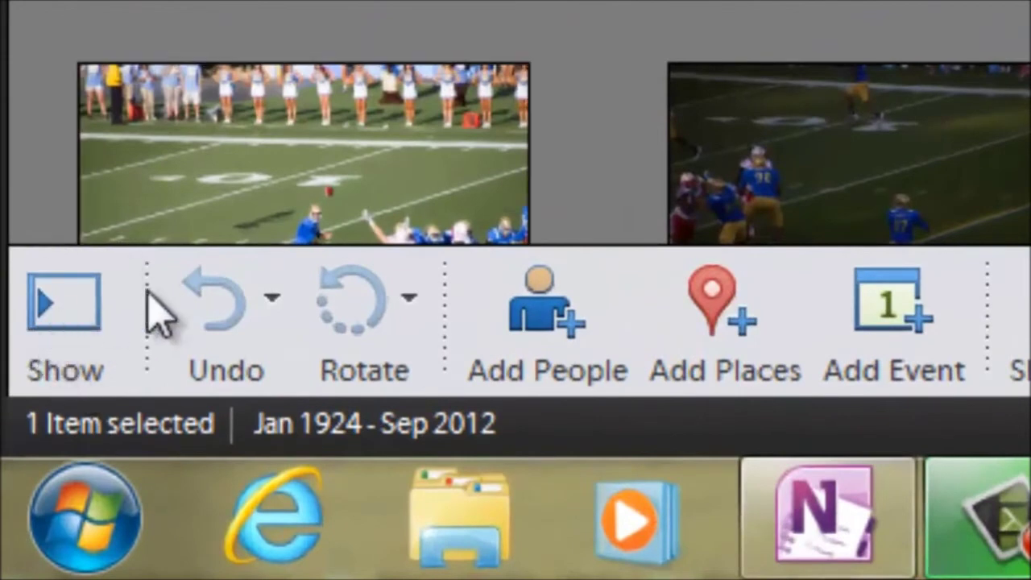
- Show the albums and folders pane, and collapse Albums to expand My Folders instead
{"action": "left_click", "coordinate": [58, 310]}
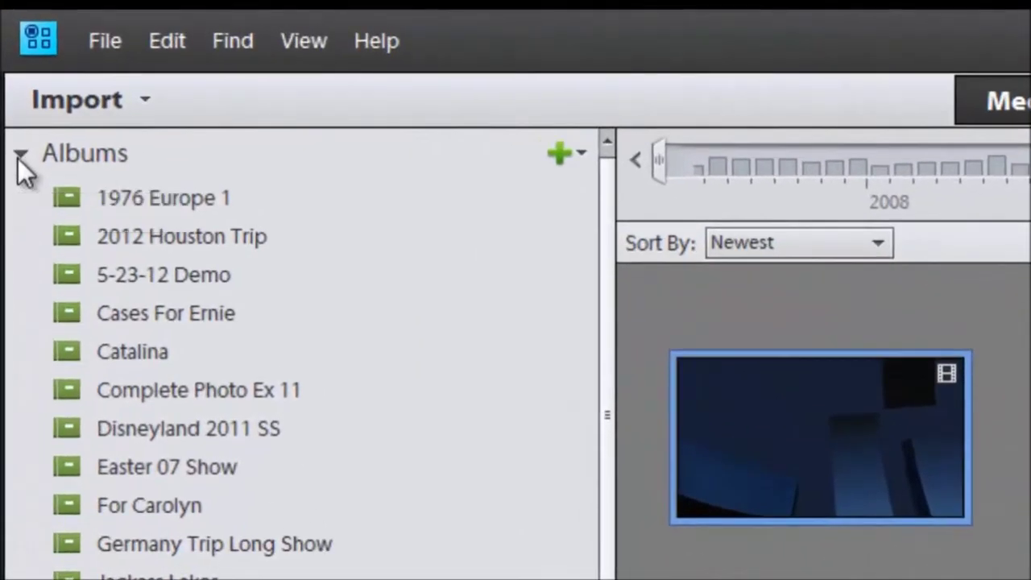
{"action": "left_click", "coordinate": [20, 155]}
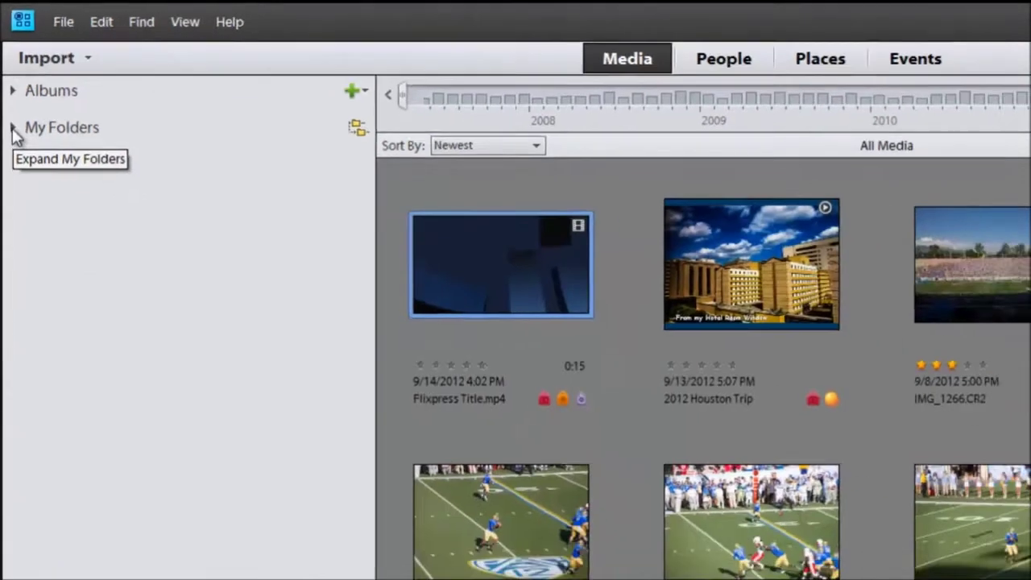
{"action": "left_click", "coordinate": [21, 196]}
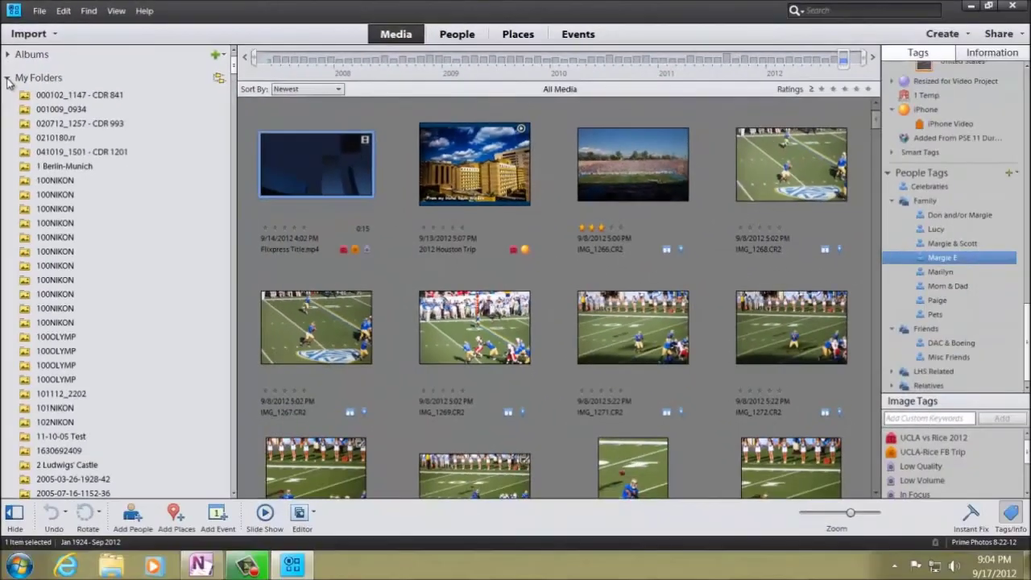
- Look through the folder list and view the photos in the folders 2007 06 07 and 2007 06 17-1
{"action": "scroll", "coordinate": [86, 212], "scroll_direction": "down", "scroll_amount": 5}
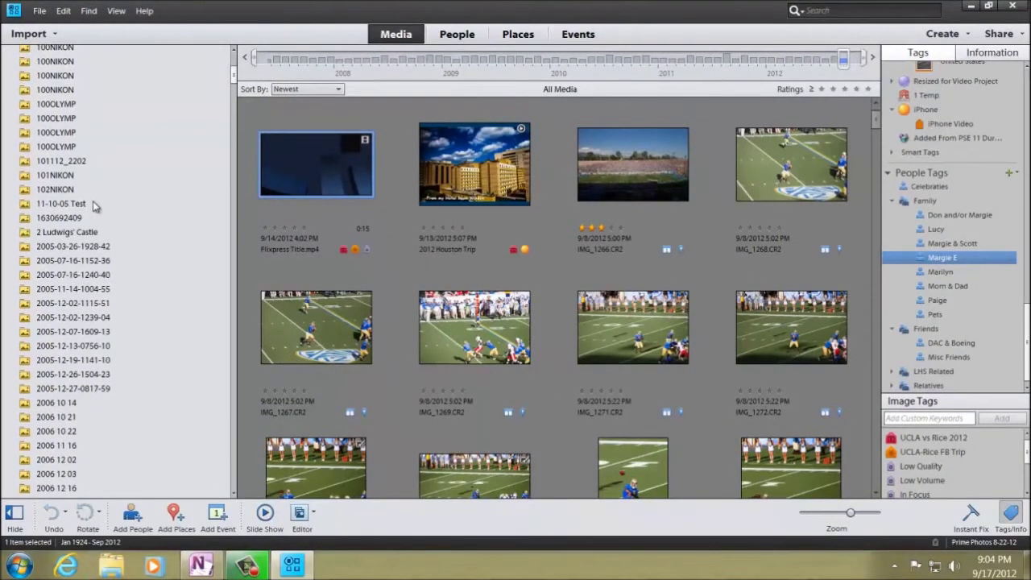
{"action": "scroll", "coordinate": [103, 169], "scroll_direction": "down", "scroll_amount": 3}
{"action": "scroll", "coordinate": [103, 187], "scroll_direction": "down", "scroll_amount": 12}
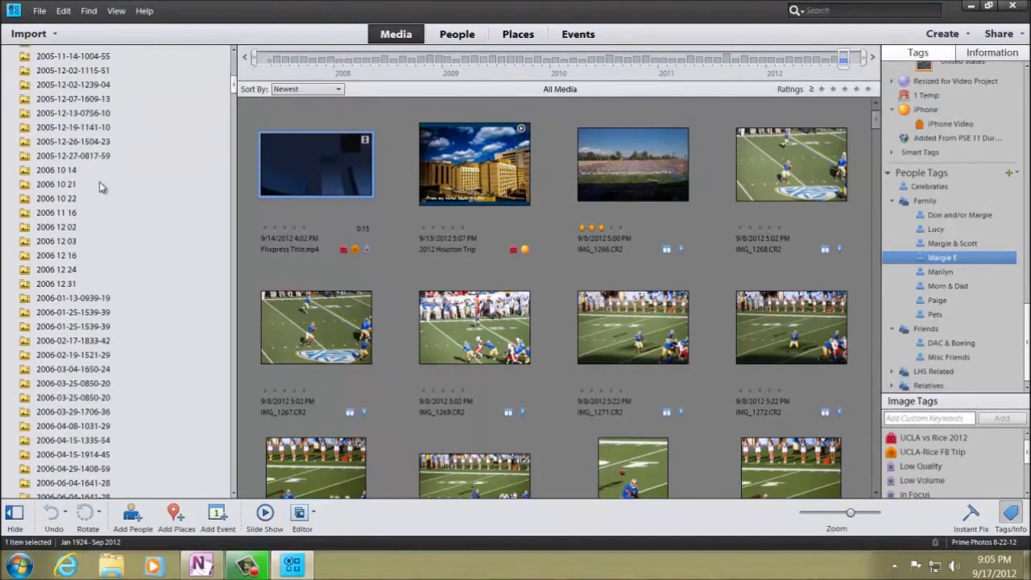
{"action": "scroll", "coordinate": [103, 190], "scroll_direction": "down", "scroll_amount": 11}
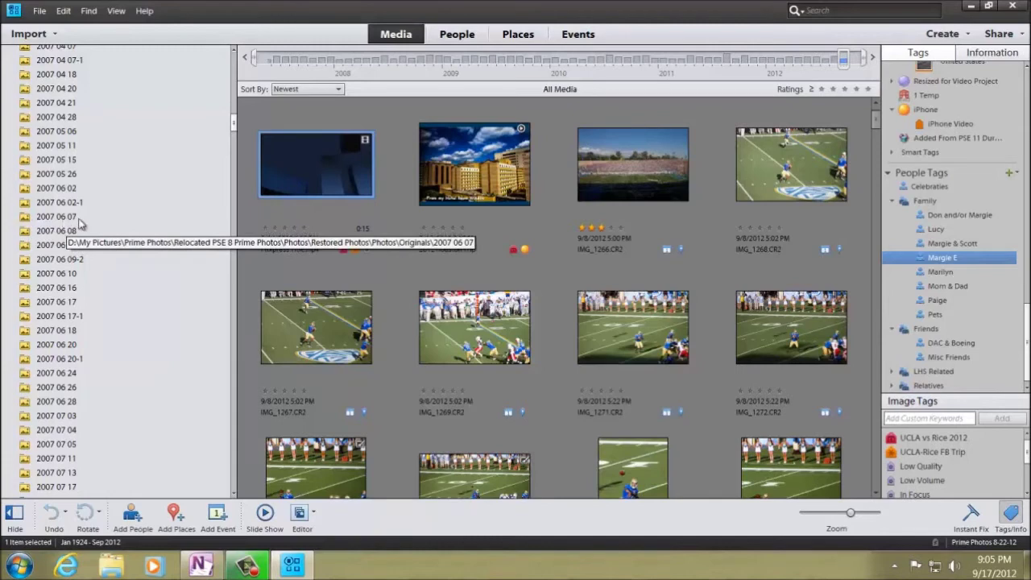
{"action": "left_click", "coordinate": [25, 217]}
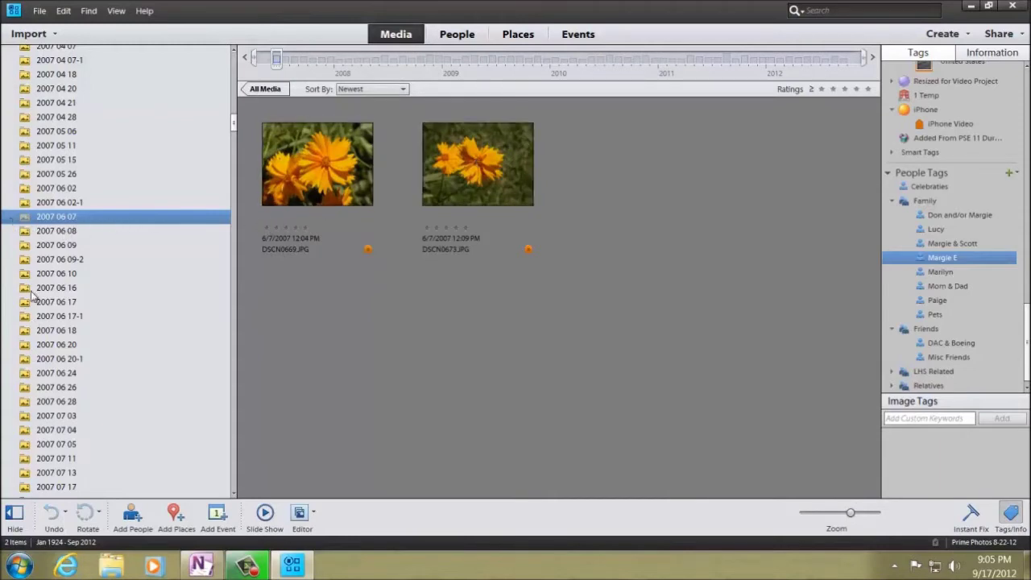
{"action": "left_click", "coordinate": [23, 319]}
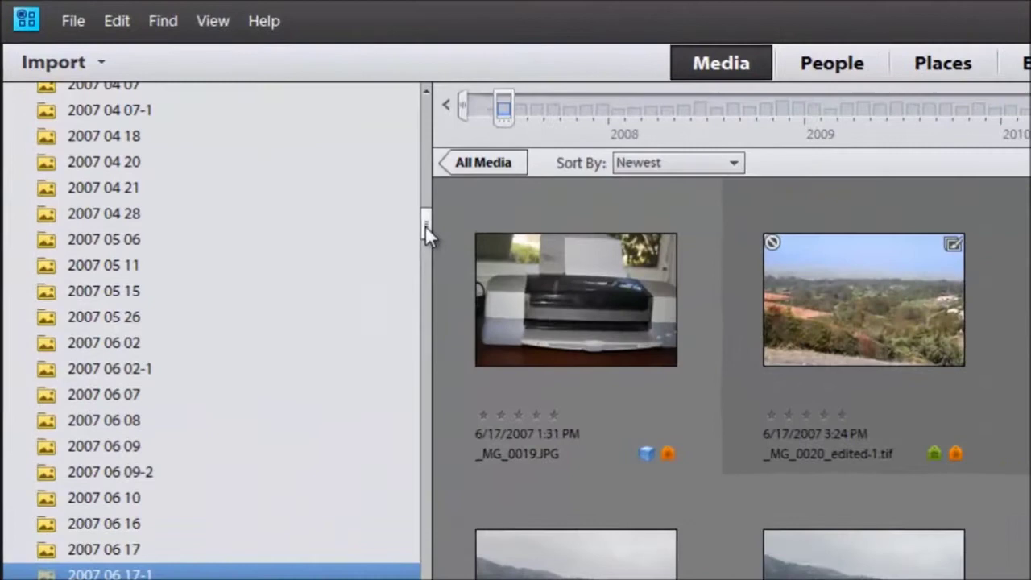
- Switch My Folders to the hierarchical view and look through the tree around Relocated PSE 8 Prime Photos on D:
{"action": "left_click_drag", "start_coordinate": [425, 225], "coordinate": [440, 116]}
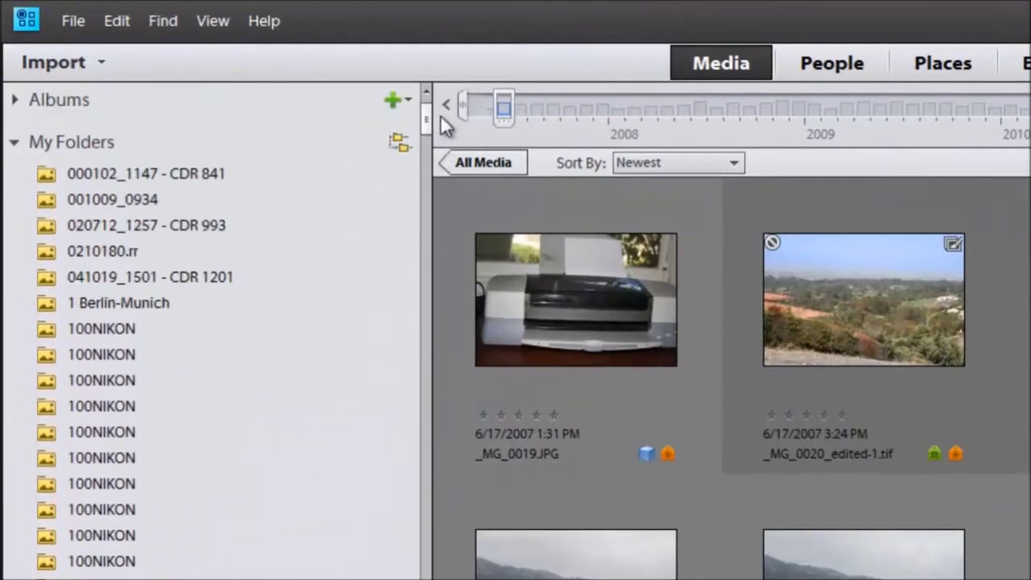
{"action": "left_click", "coordinate": [396, 145]}
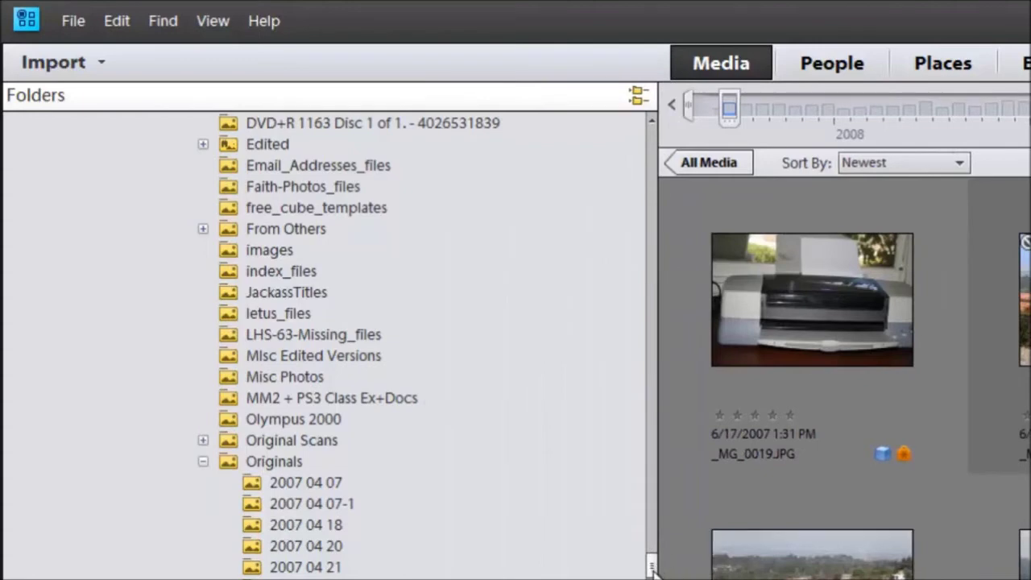
{"action": "scroll", "coordinate": [661, 568], "scroll_direction": "up", "scroll_amount": 3}
{"action": "left_click_drag", "start_coordinate": [659, 566], "coordinate": [667, 517]}
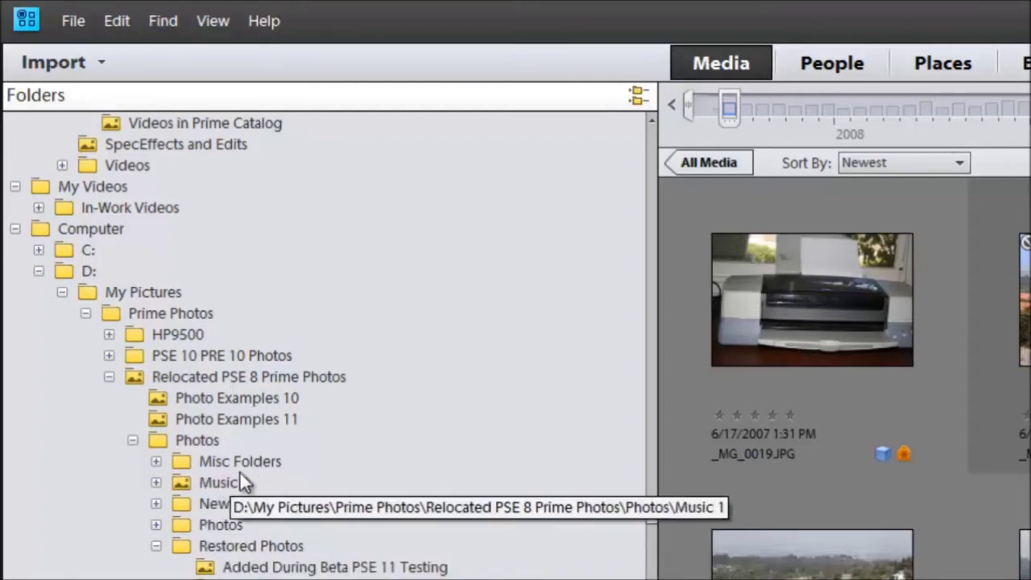
- Expand Misc Folders, DIGITAL PHOTOGRAPHY COURSES and TAE Online Handouts, and view the media in the Beginning - Organizing folder
{"action": "left_click", "coordinate": [157, 461]}
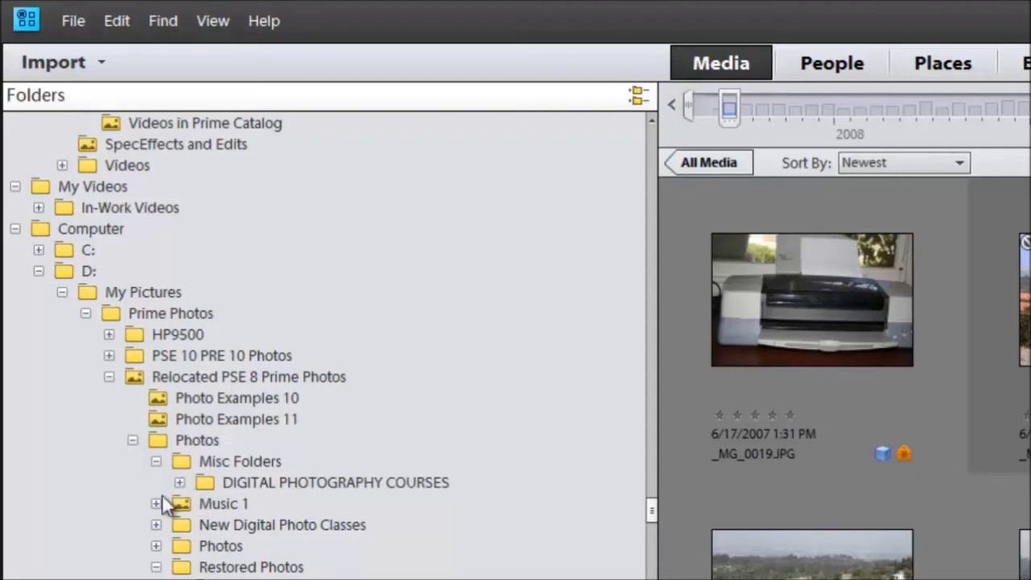
{"action": "left_click", "coordinate": [179, 483]}
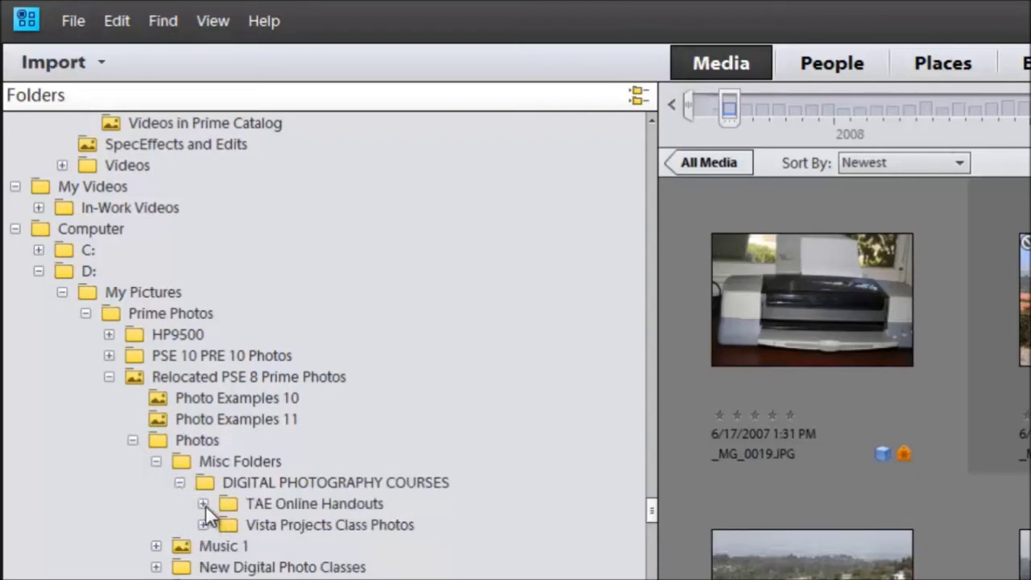
{"action": "left_click", "coordinate": [203, 504]}
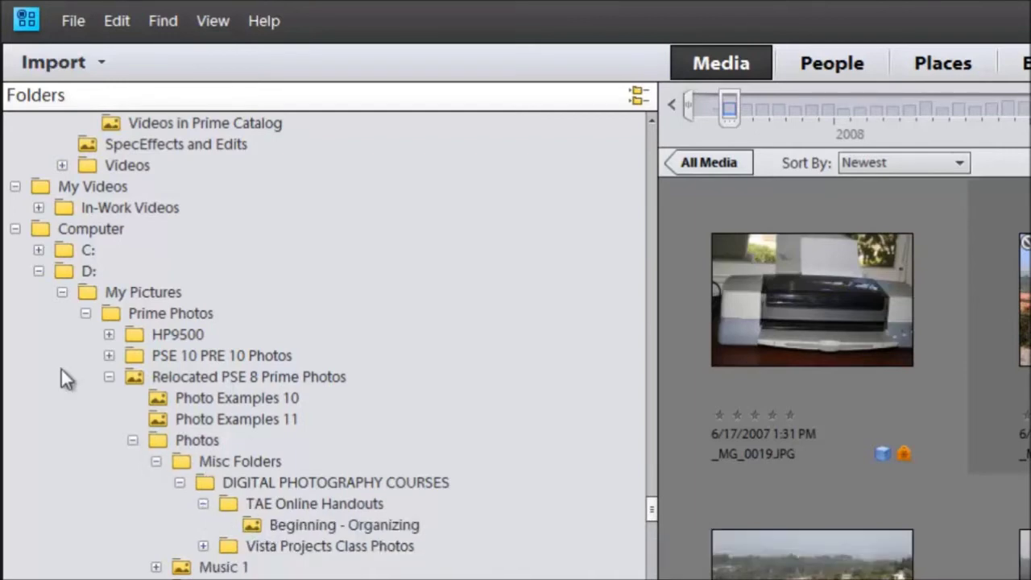
{"action": "left_click", "coordinate": [249, 525]}
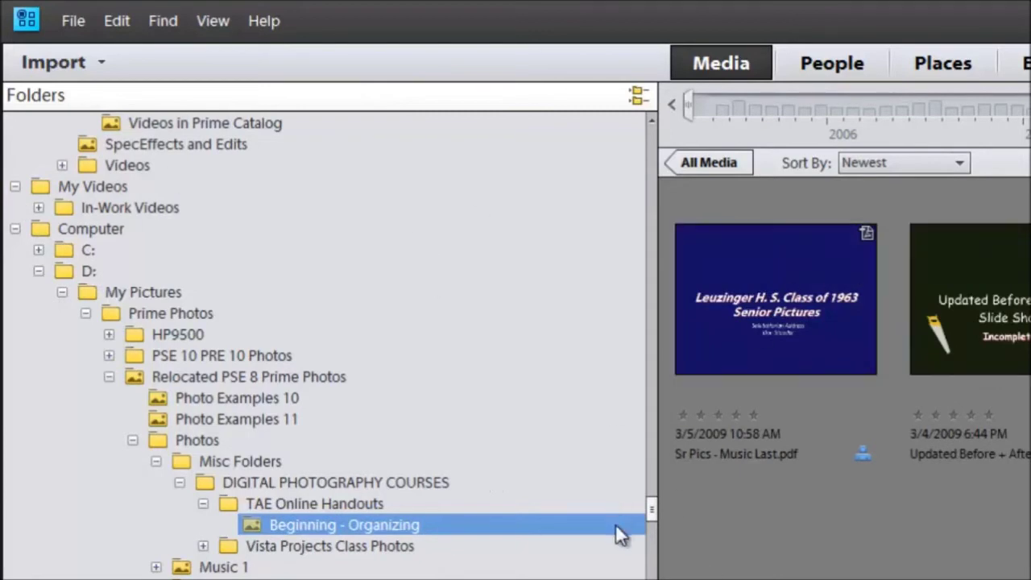
- Switch the folder tree back to the flat list and hide the albums and folders pane
{"action": "left_click_drag", "start_coordinate": [654, 507], "coordinate": [655, 149]}
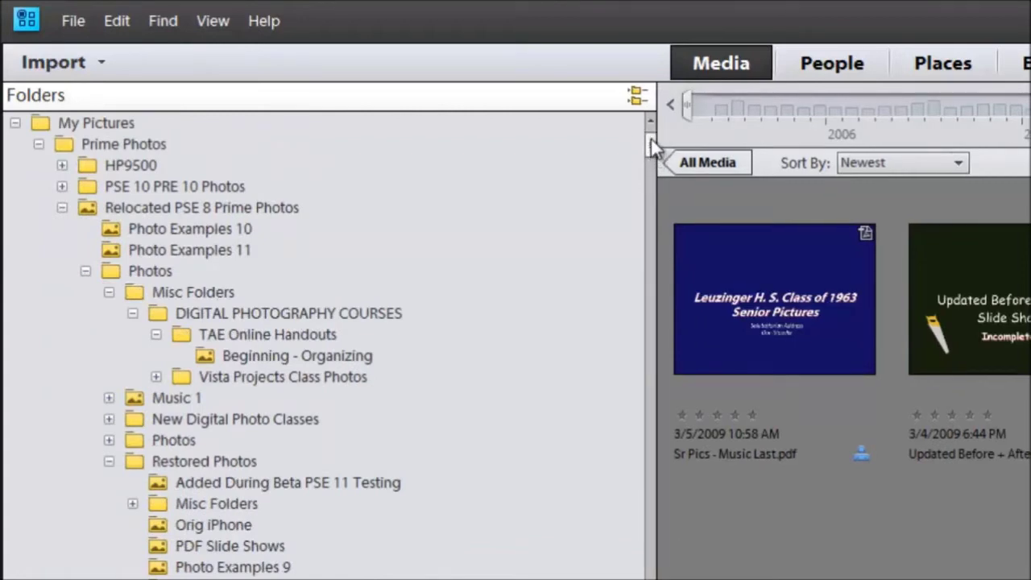
{"action": "left_click", "coordinate": [635, 94]}
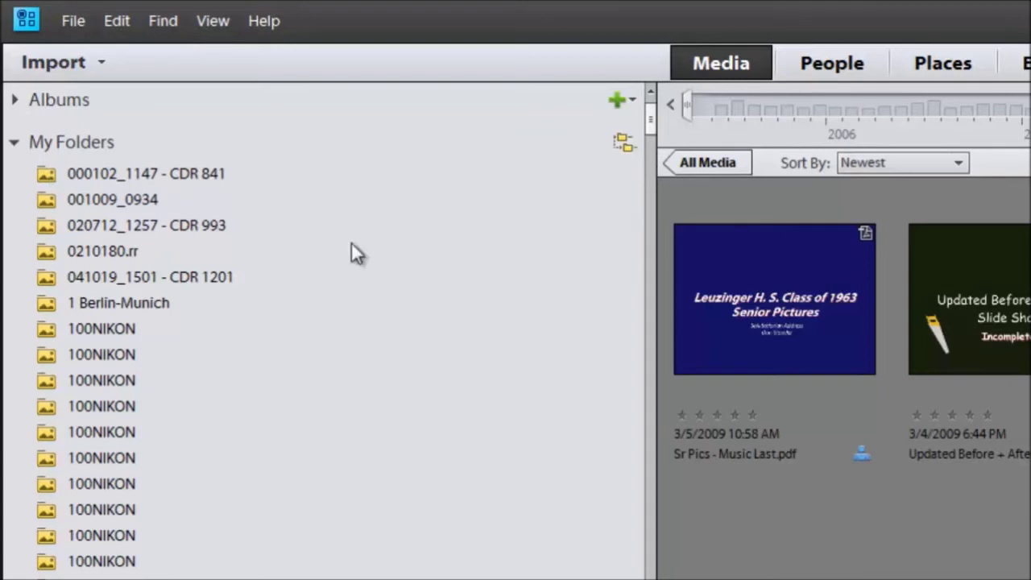
{"action": "left_click", "coordinate": [12, 145]}
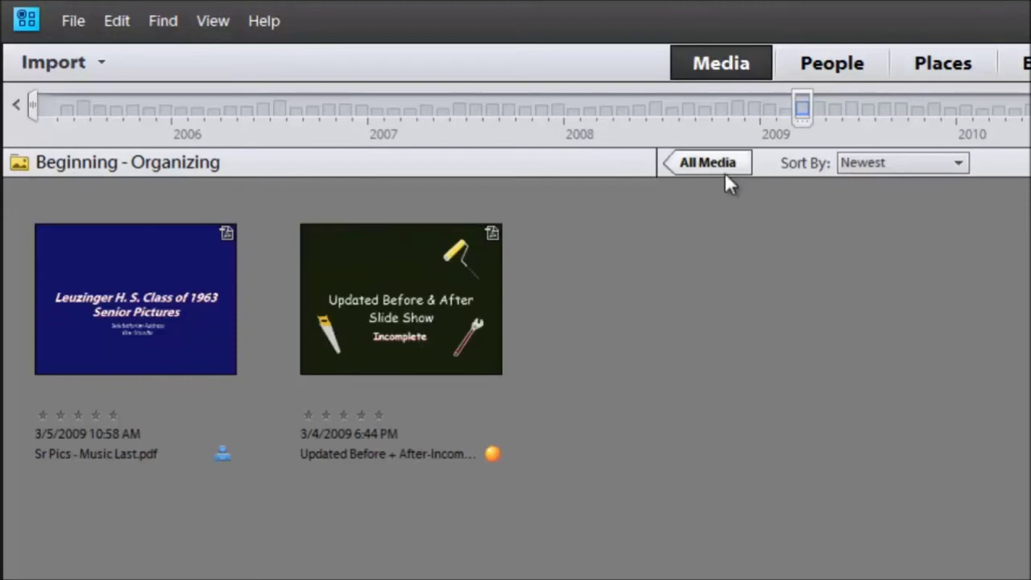
- Return to all media and look through the people stacks in the People view
{"action": "left_click", "coordinate": [685, 158]}
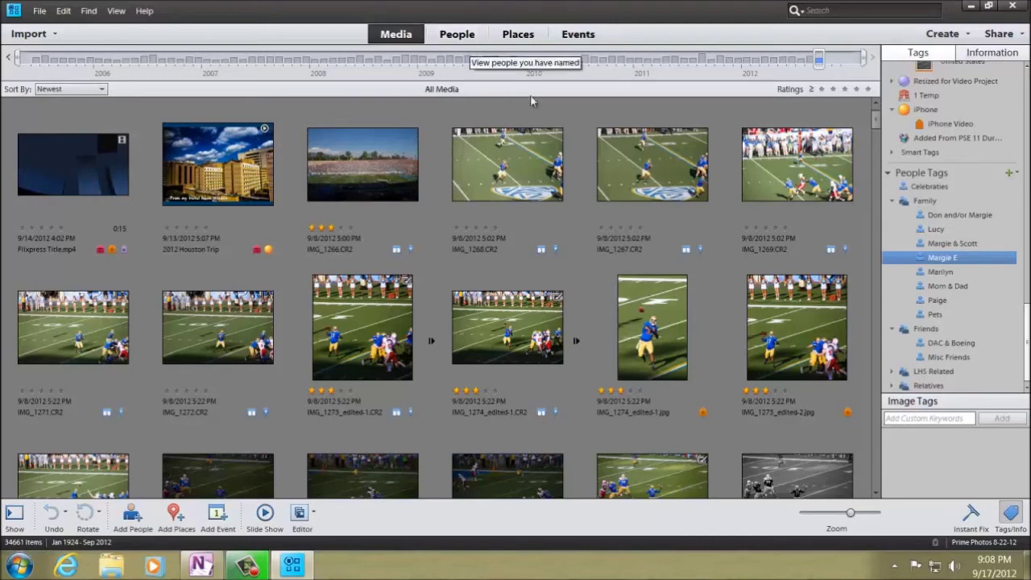
{"action": "left_click", "coordinate": [455, 36]}
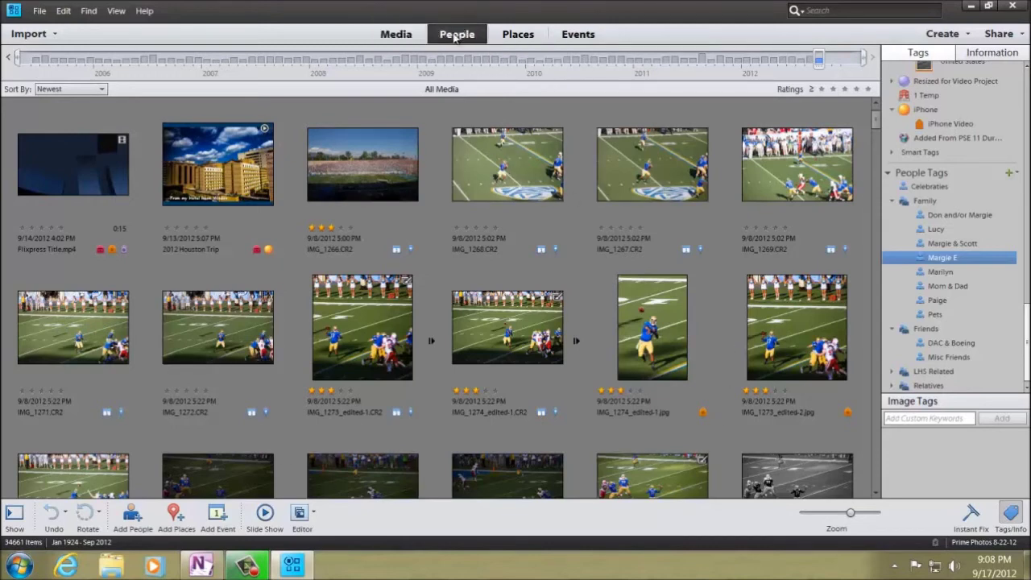
{"action": "scroll", "coordinate": [497, 180], "scroll_direction": "down", "scroll_amount": 5}
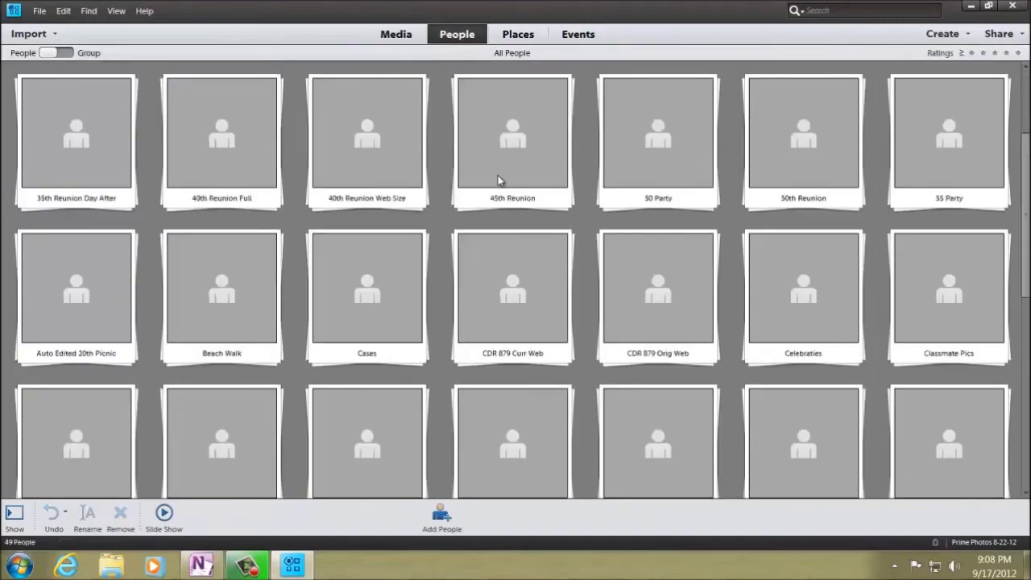
{"action": "scroll", "coordinate": [553, 180], "scroll_direction": "down", "scroll_amount": 4}
{"action": "scroll", "coordinate": [556, 180], "scroll_direction": "up", "scroll_amount": 4}
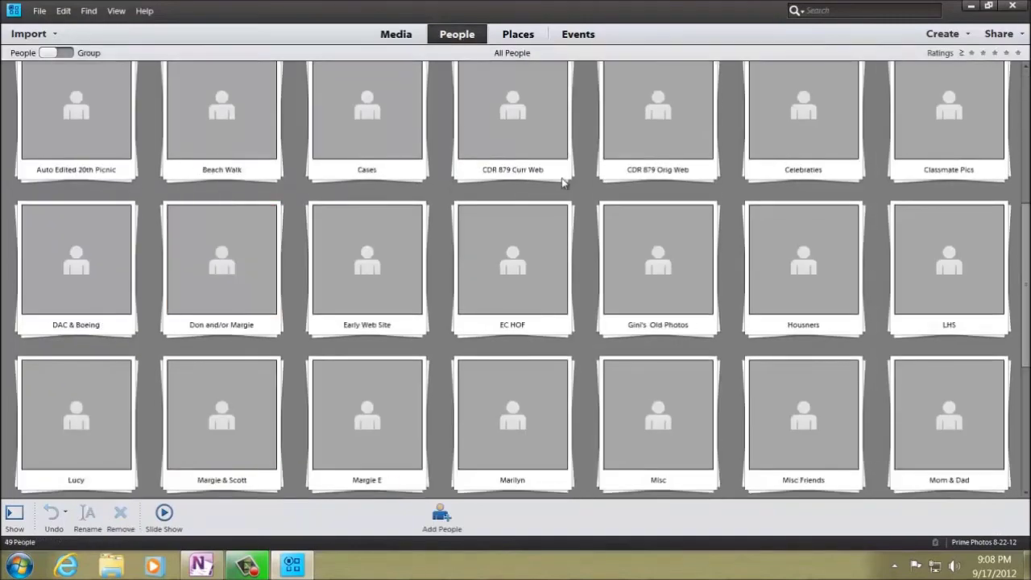
{"action": "scroll", "coordinate": [562, 184], "scroll_direction": "down", "scroll_amount": 2}
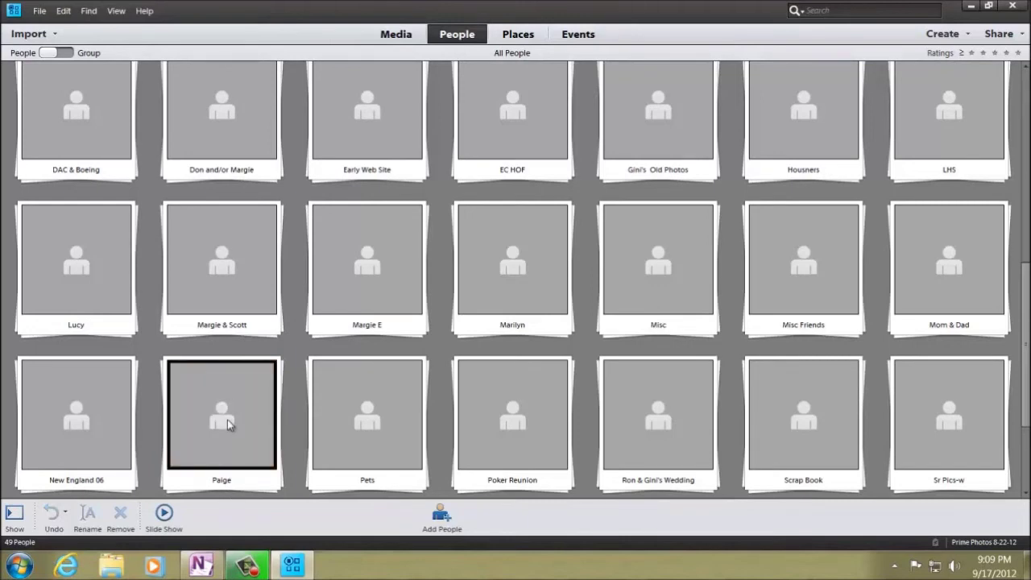
- Open the person stack between New England 06 and Pets, switch it from faces to photos and browse its media
{"action": "left_click", "coordinate": [227, 425]}
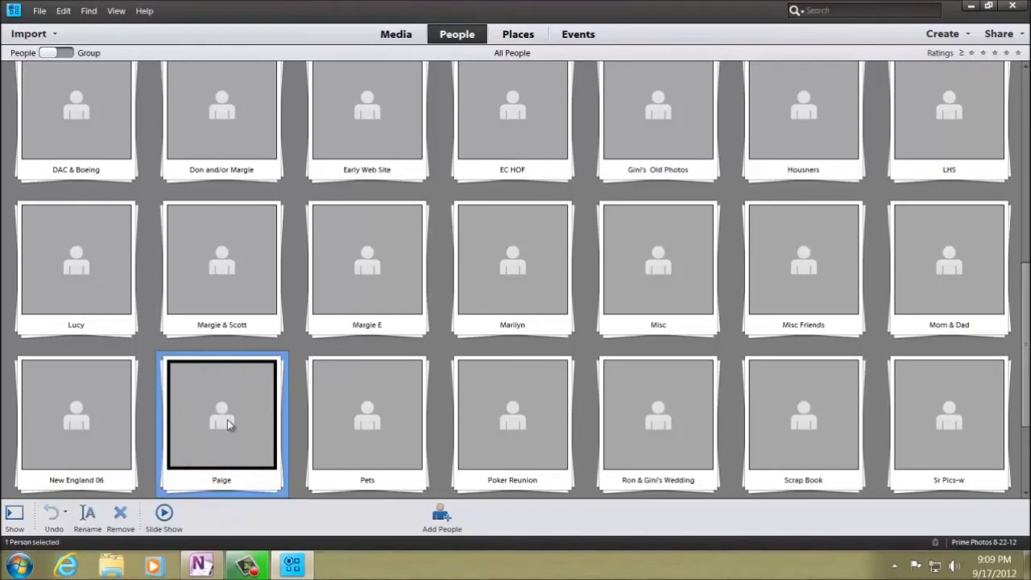
{"action": "double_click", "coordinate": [228, 425]}
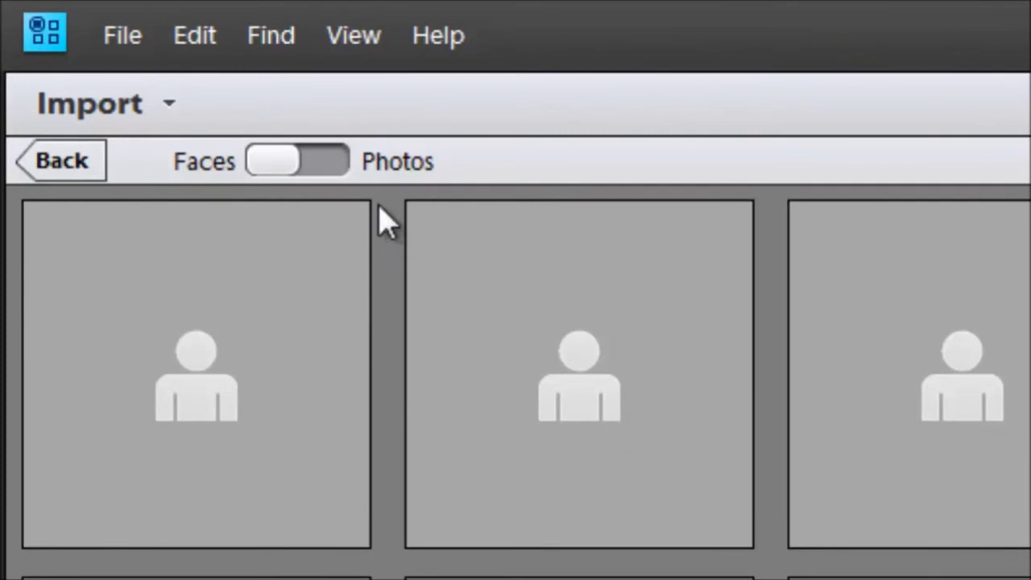
{"action": "left_click", "coordinate": [320, 164]}
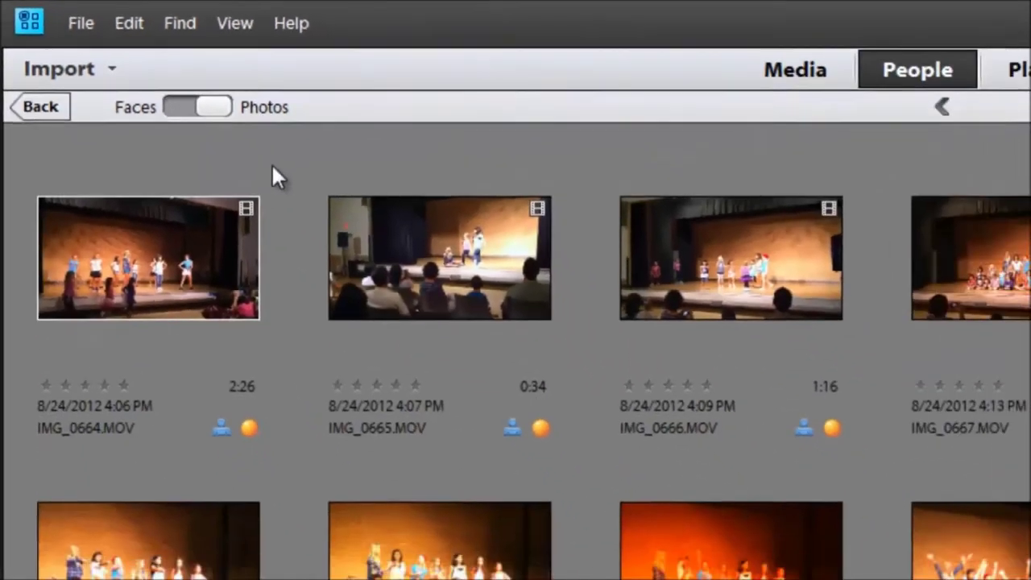
{"action": "scroll", "coordinate": [645, 302], "scroll_direction": "down", "scroll_amount": 20}
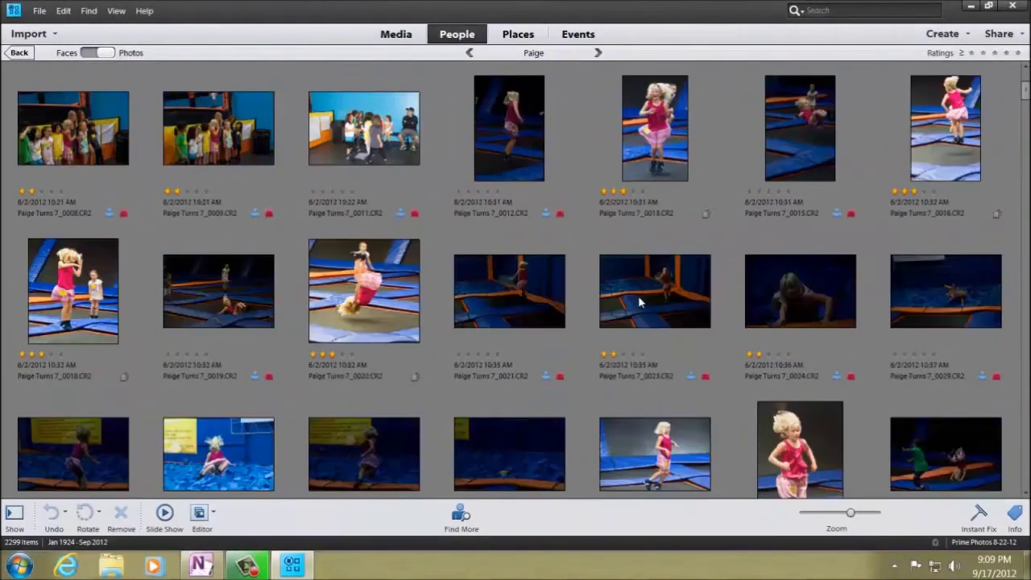
{"action": "scroll", "coordinate": [645, 303], "scroll_direction": "up", "scroll_amount": 10}
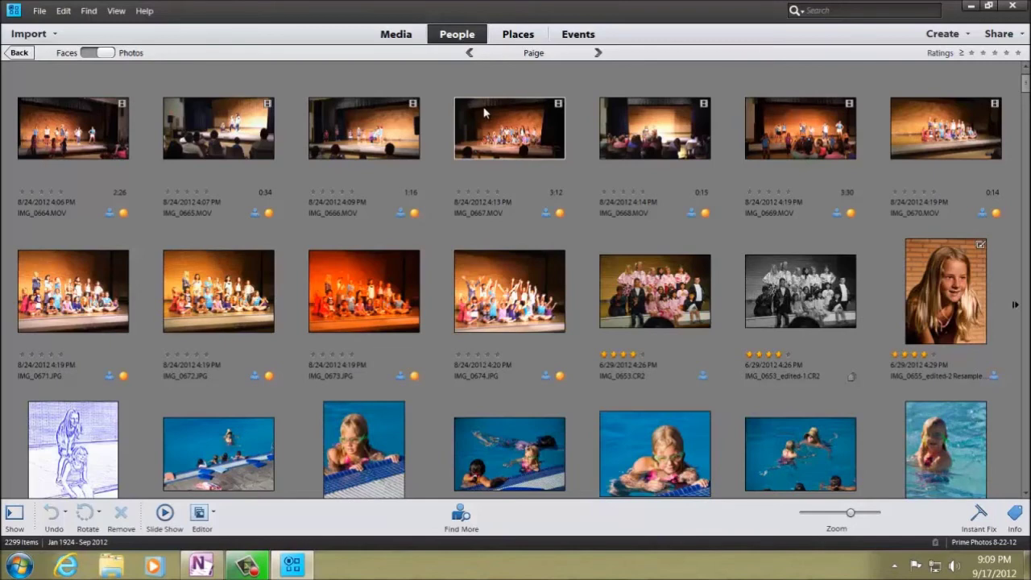
- Set the person's stack back to faces and leave it for the Places view with its map
{"action": "left_click", "coordinate": [88, 53]}
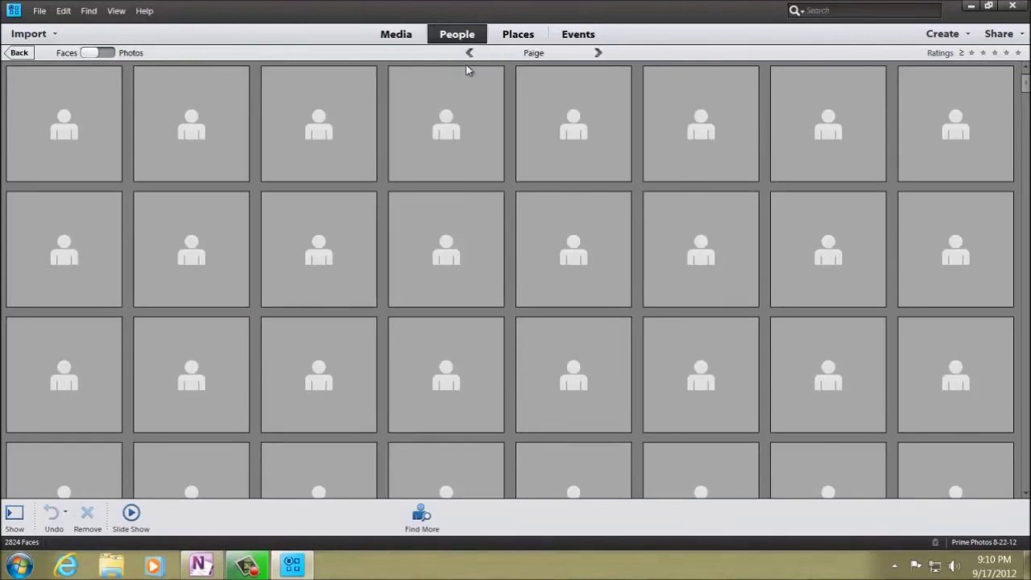
{"action": "left_click", "coordinate": [460, 35]}
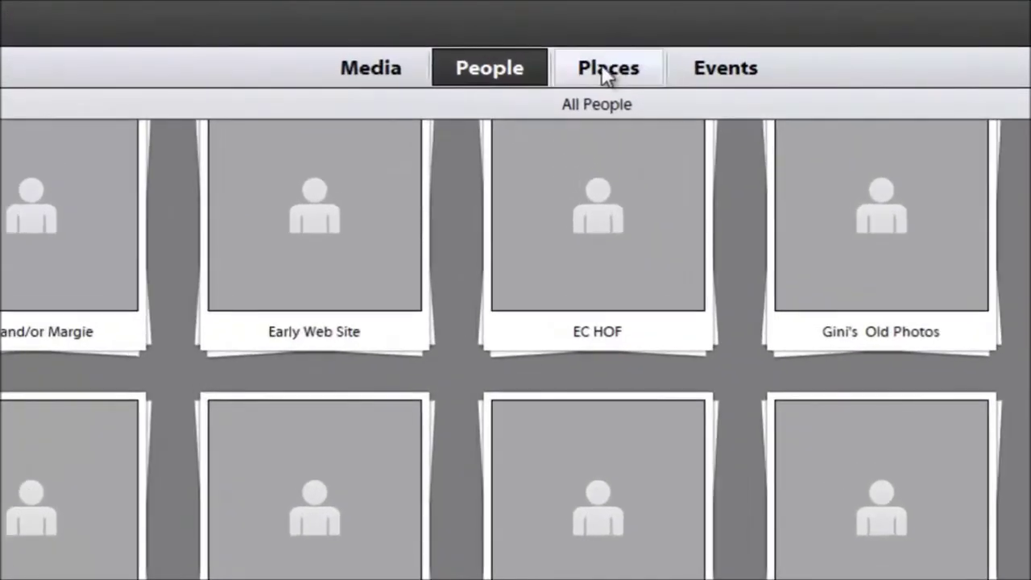
{"action": "left_click", "coordinate": [516, 36]}
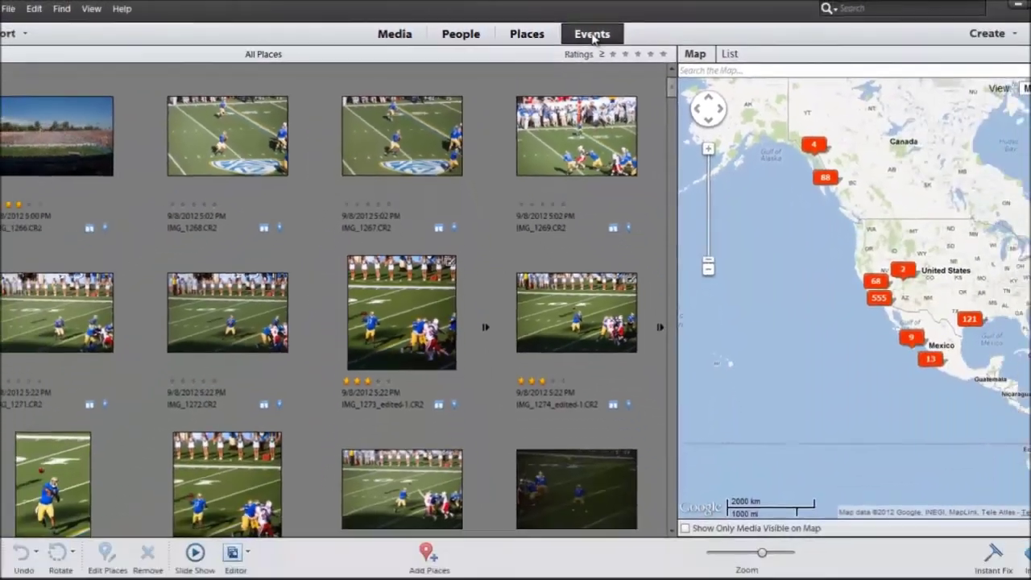
- Browse the photos of the UCLA vs Nebraska FB event in the Events view and return to all events
{"action": "left_click", "coordinate": [721, 36]}
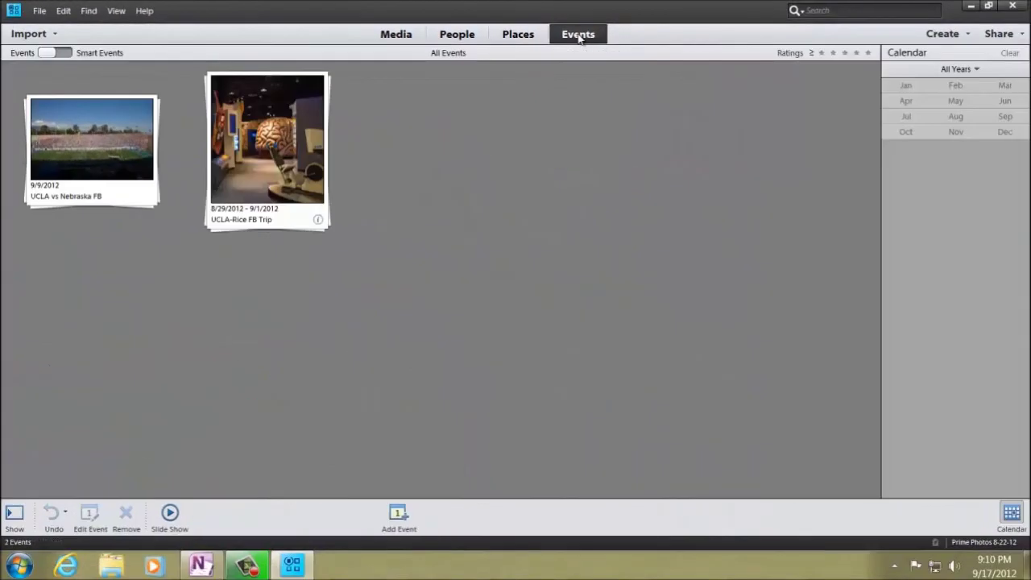
{"action": "double_click", "coordinate": [94, 142]}
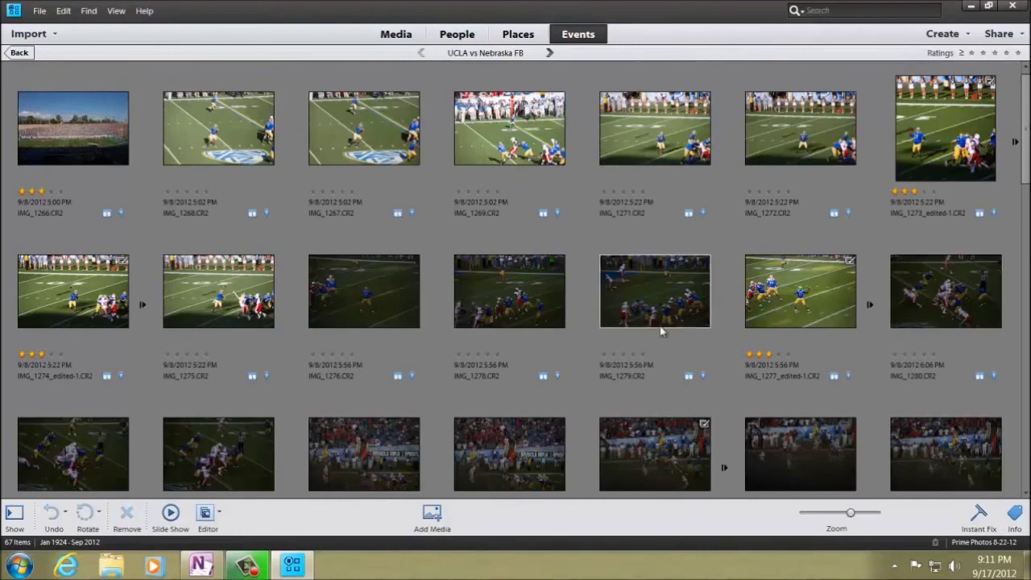
{"action": "scroll", "coordinate": [663, 330], "scroll_direction": "down", "scroll_amount": 2}
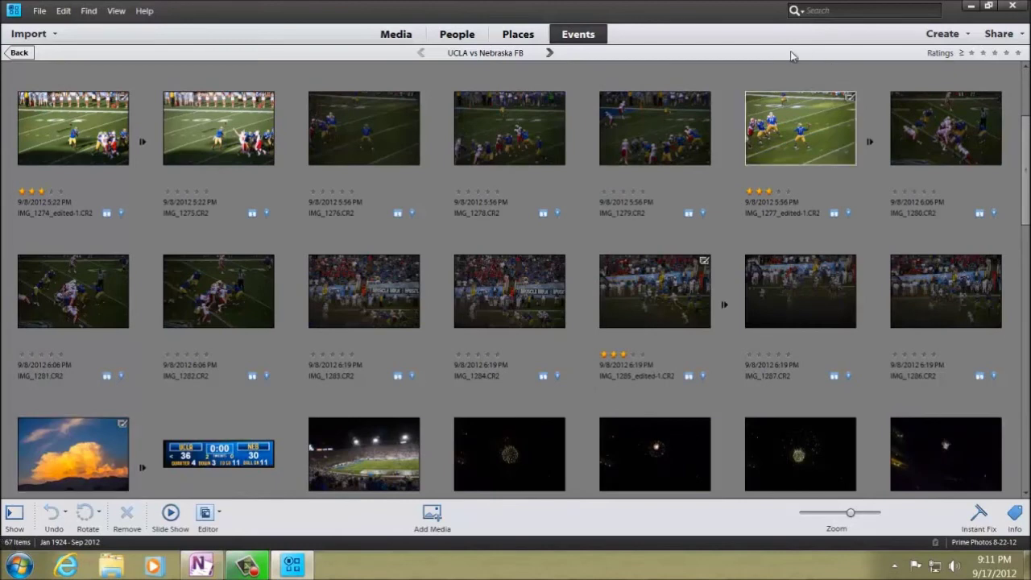
{"action": "left_click", "coordinate": [583, 42]}
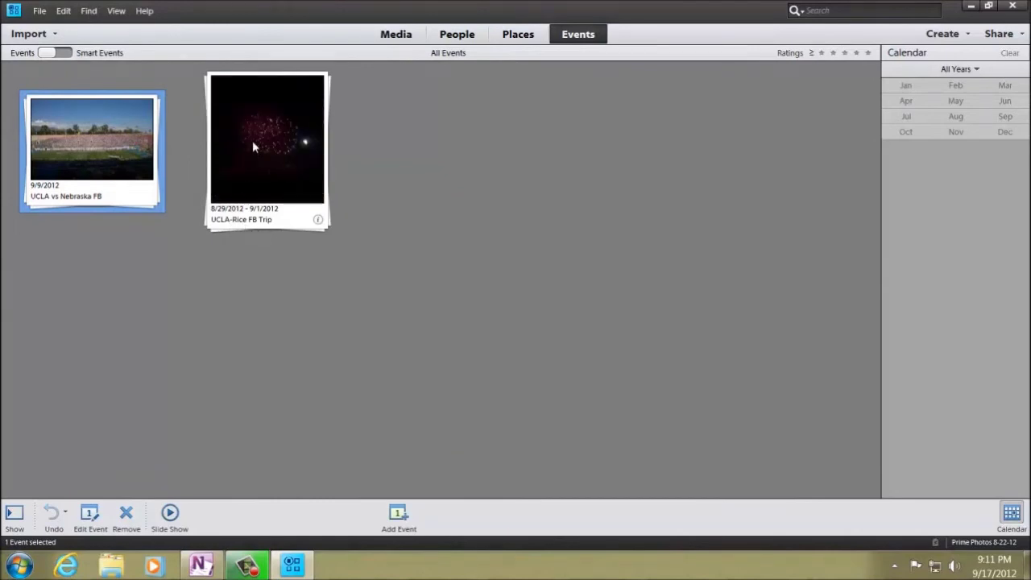
- Browse the photos of the UCLA-Rice FB Trip event, switch to the UCLA vs Nebraska FB event and return to the trip
{"action": "double_click", "coordinate": [277, 153]}
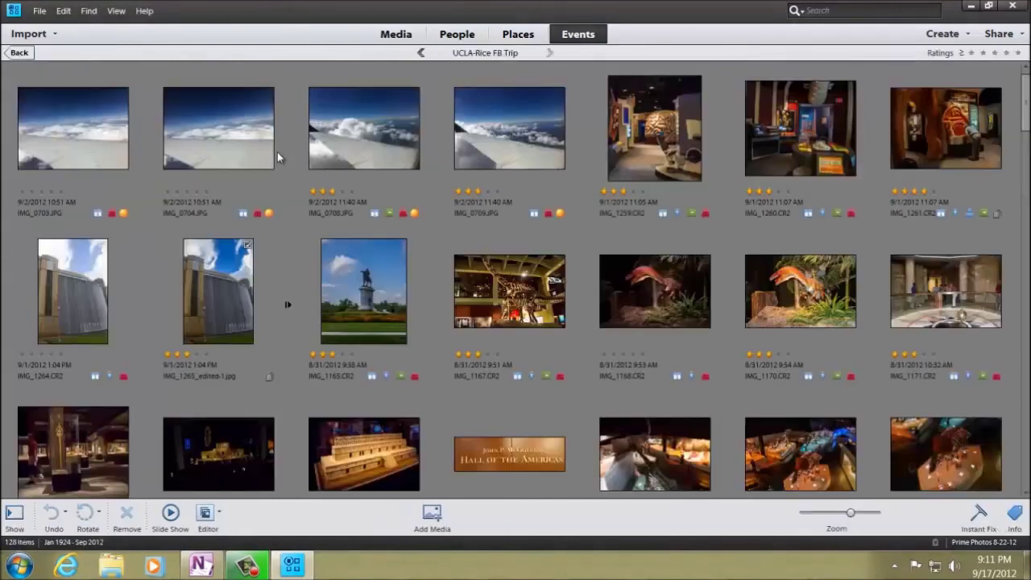
{"action": "scroll", "coordinate": [540, 234], "scroll_direction": "down", "scroll_amount": 10}
{"action": "scroll", "coordinate": [553, 252], "scroll_direction": "up", "scroll_amount": 15}
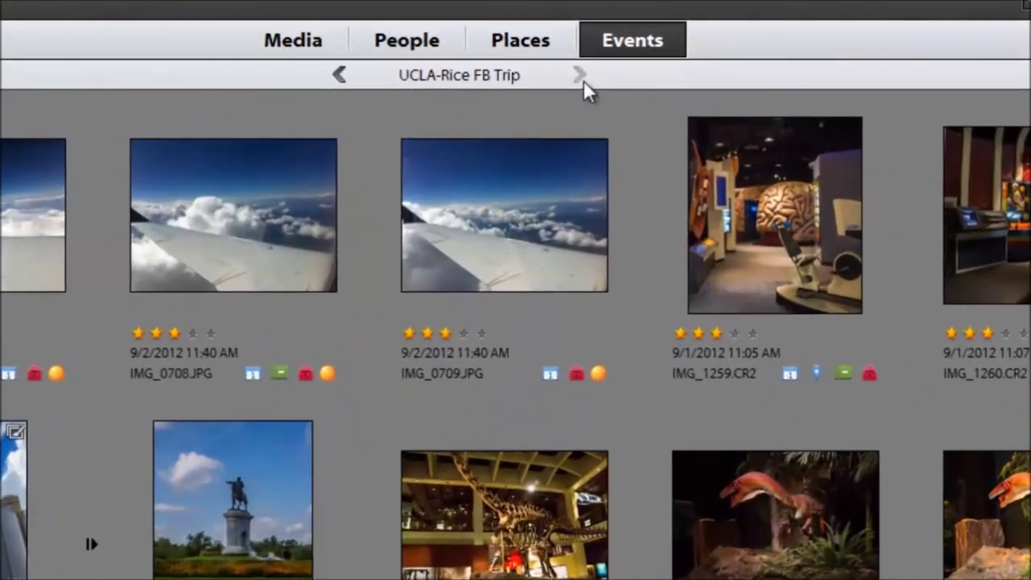
{"action": "left_click", "coordinate": [338, 74]}
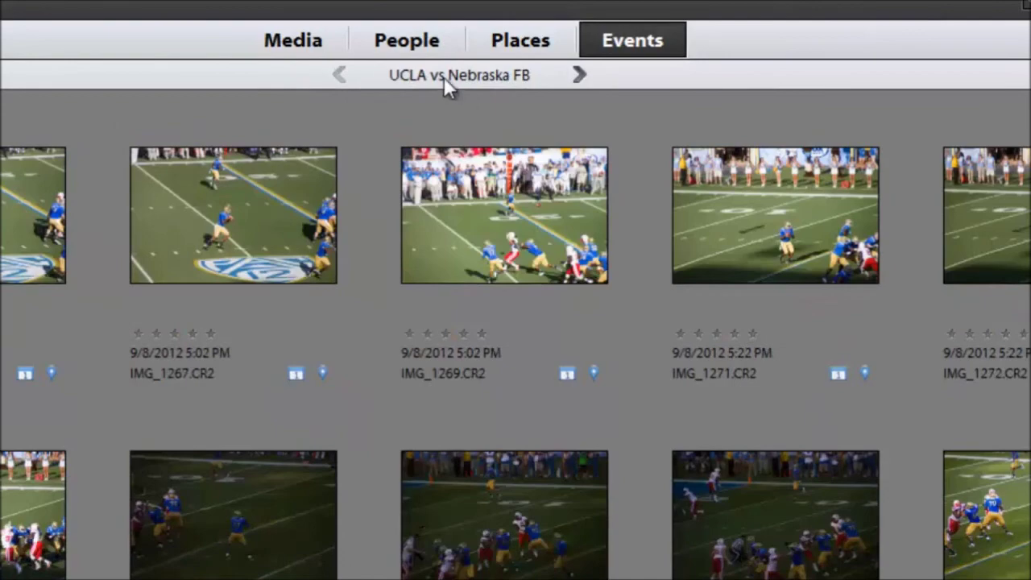
{"action": "left_click", "coordinate": [580, 74]}
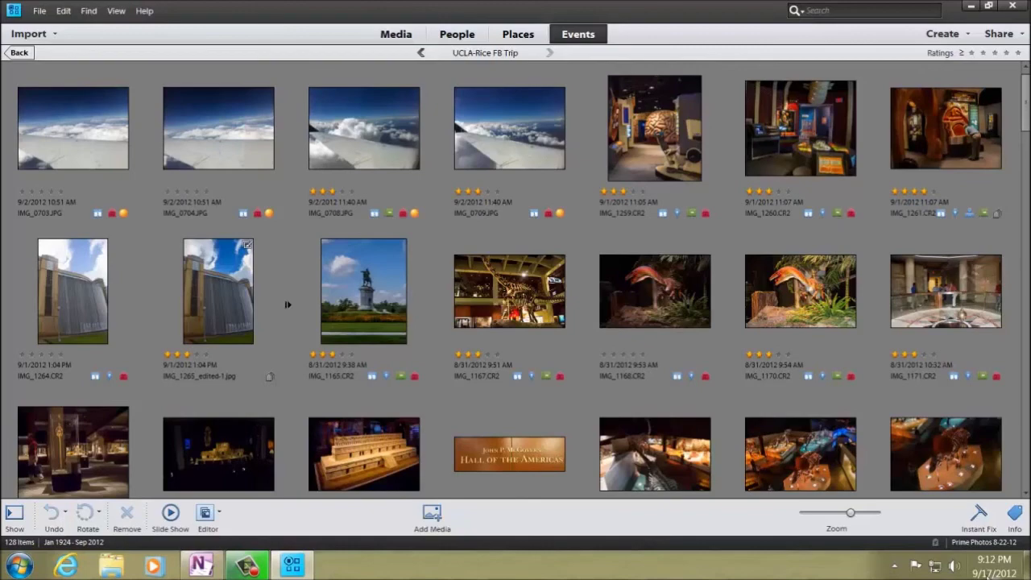
- Return to the Media view, then show the albums and folders panel and hide it again
{"action": "left_click", "coordinate": [392, 35]}
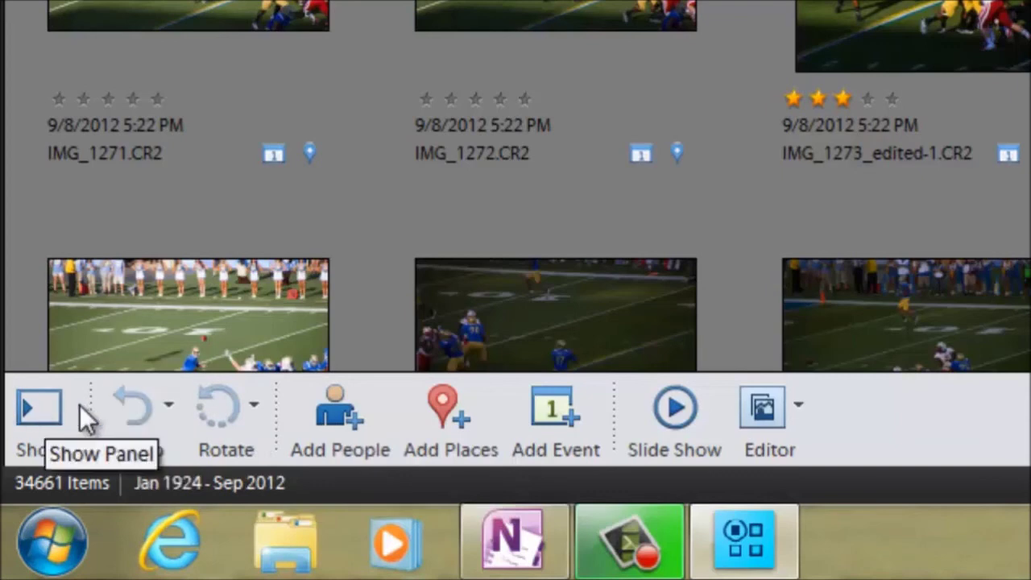
{"action": "left_click", "coordinate": [23, 399]}
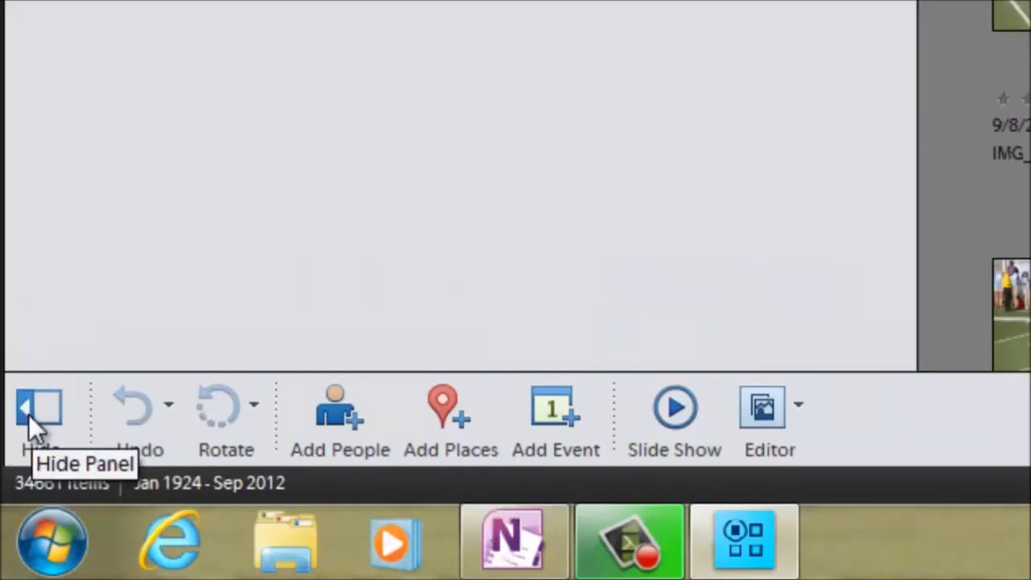
{"action": "left_click", "coordinate": [29, 414]}
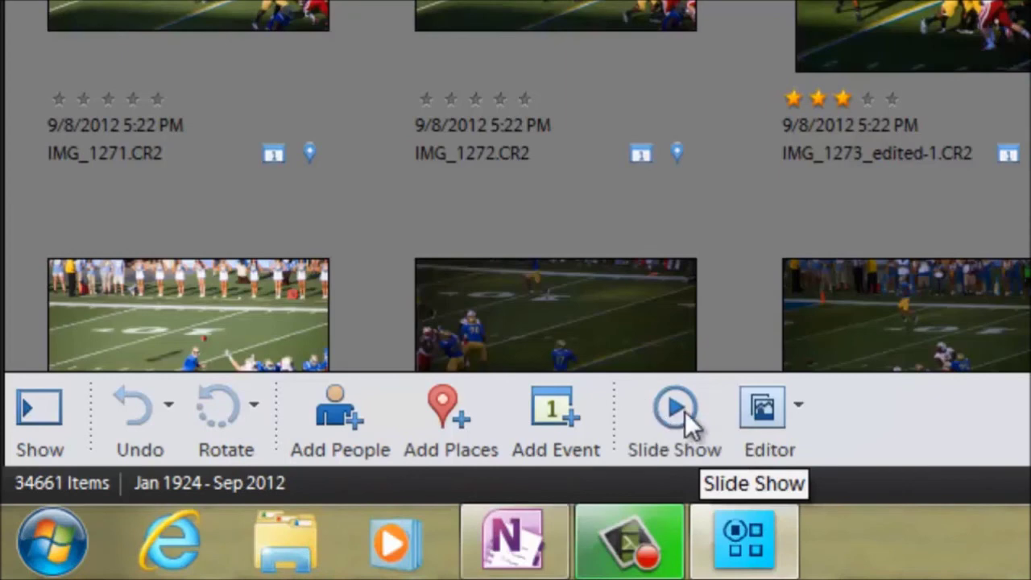
- View the list of editors available for opening photos and close it without choosing one
{"action": "left_click", "coordinate": [799, 411]}
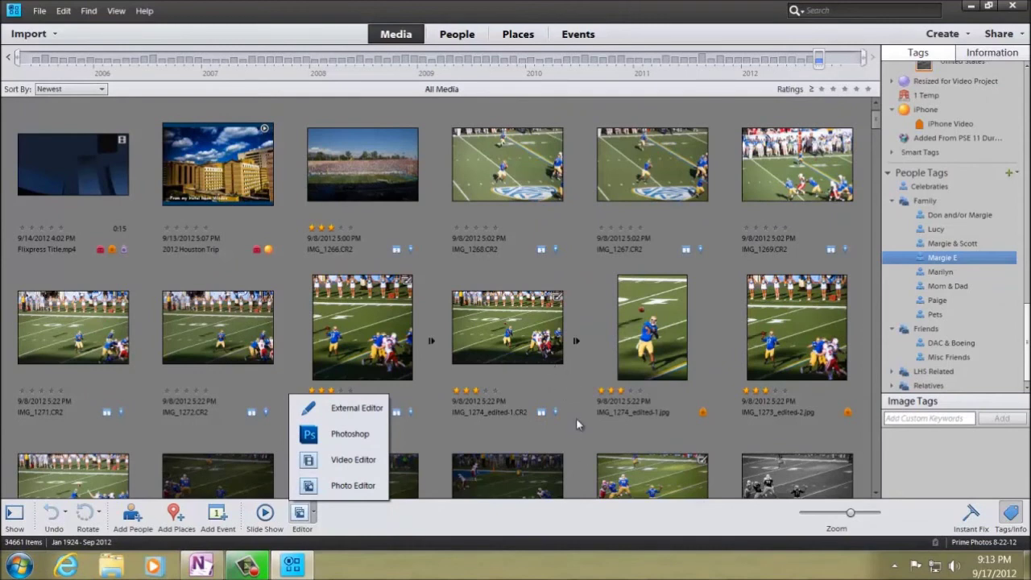
{"action": "left_click", "coordinate": [531, 388]}
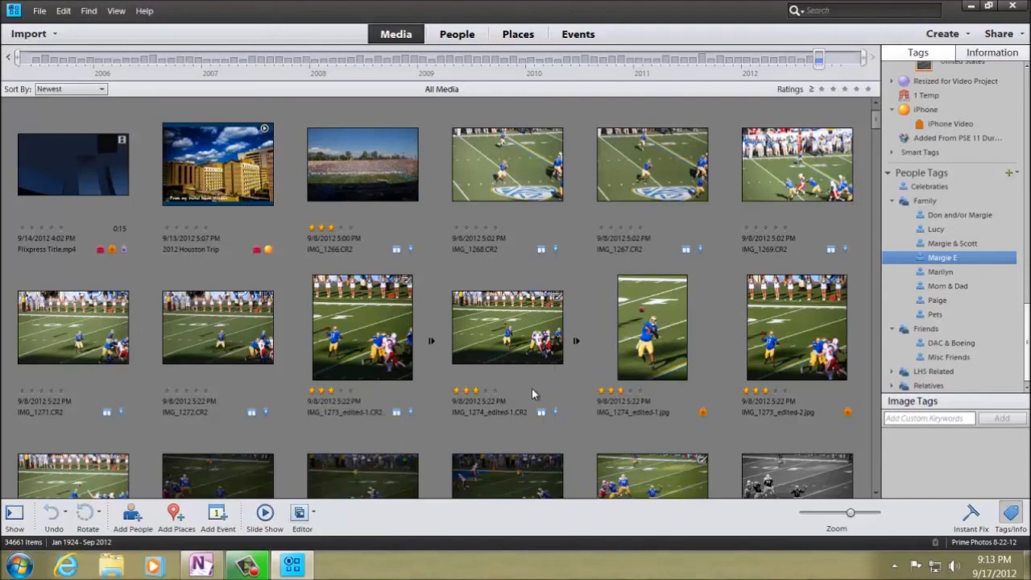